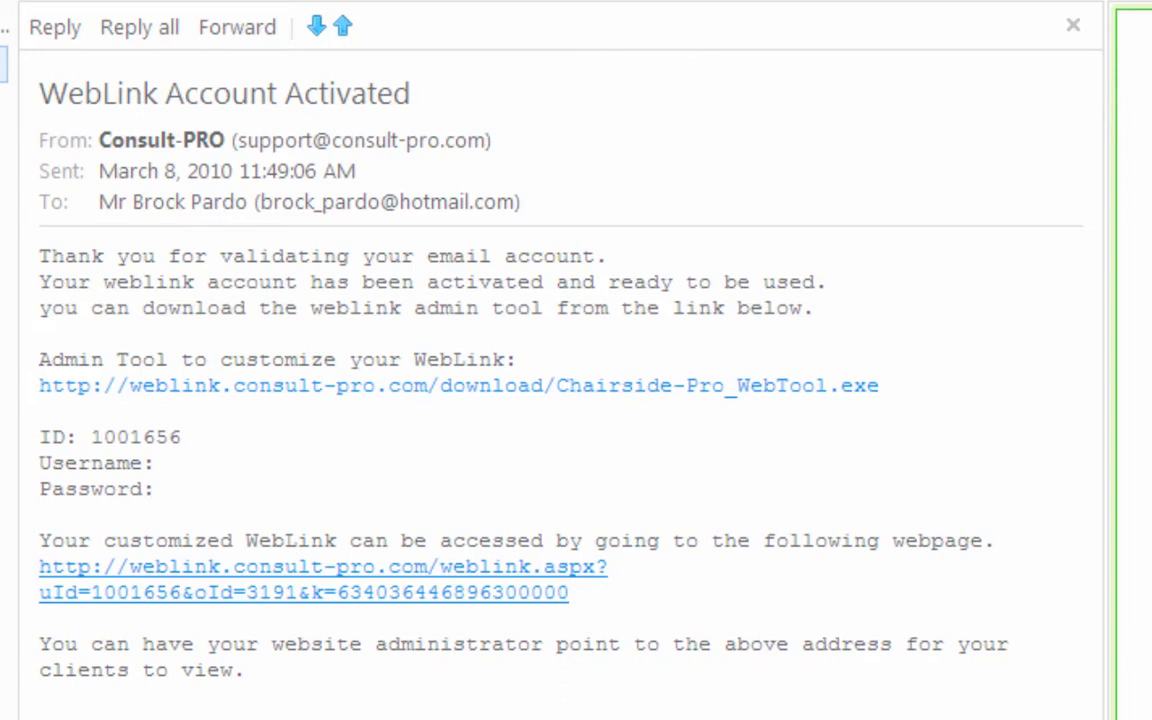
Highlight the WebLink Account Activated subject and the customized WebLink page address in the email
{"action": "left_click_drag", "start_coordinate": [430, 92], "coordinate": [85, 118]}
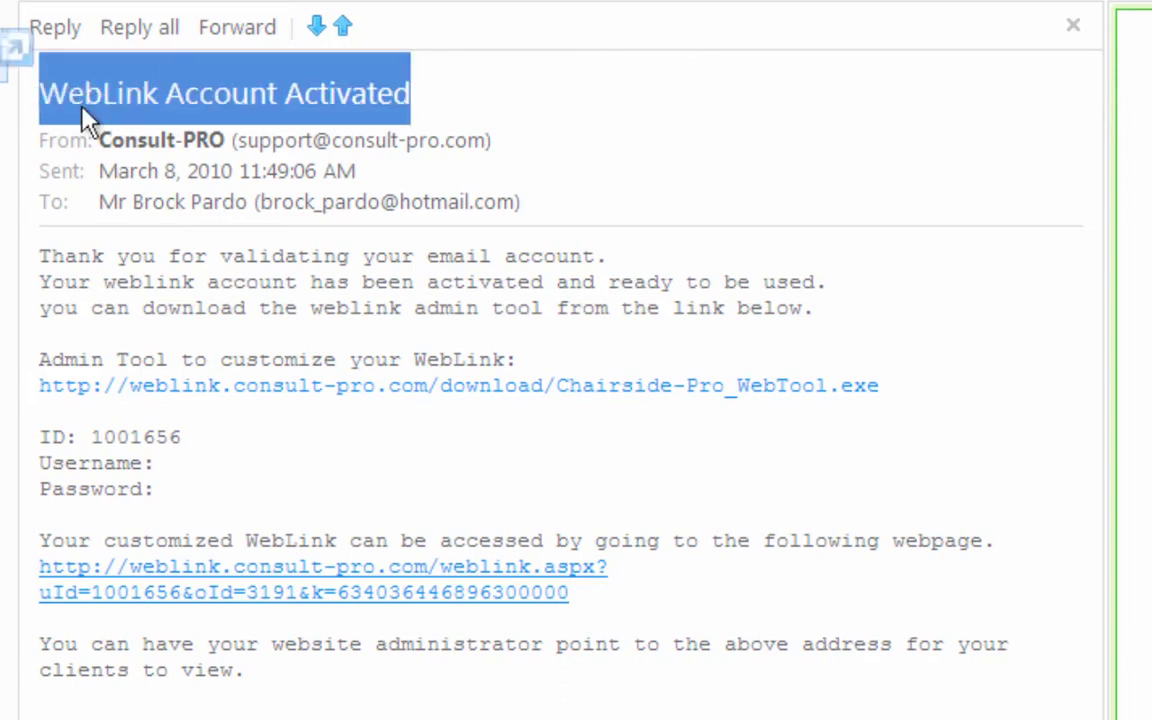
{"action": "left_click", "coordinate": [118, 268]}
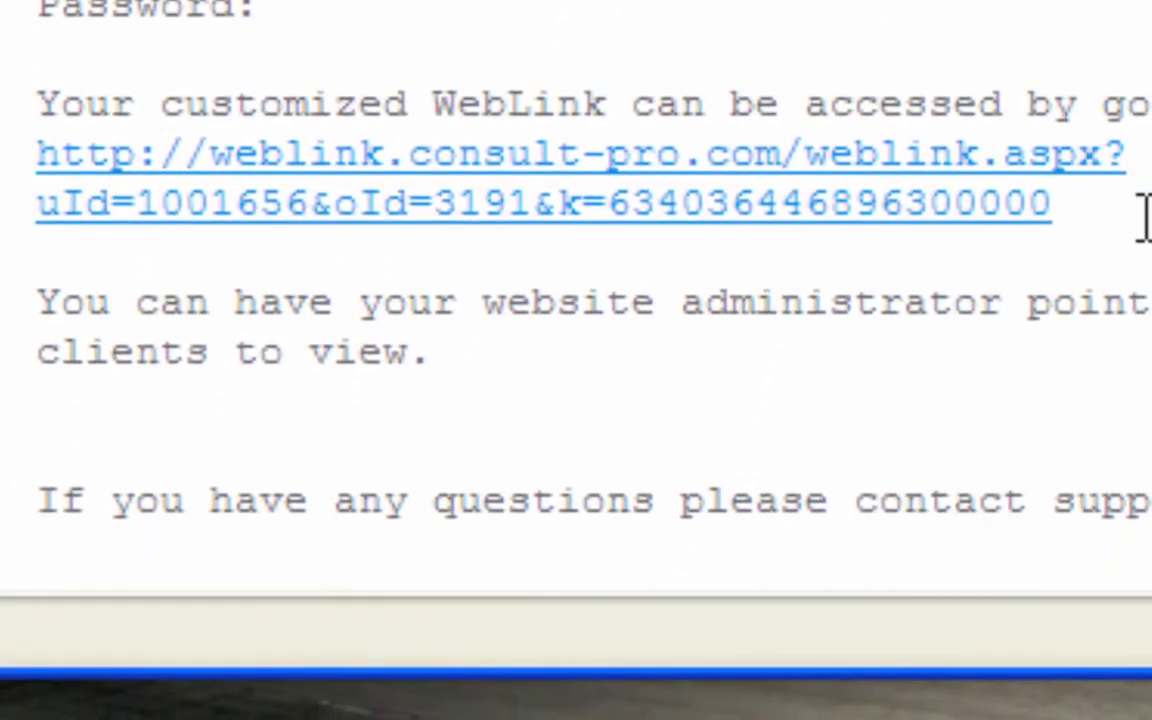
{"action": "left_click_drag", "start_coordinate": [1143, 220], "coordinate": [93, 163]}
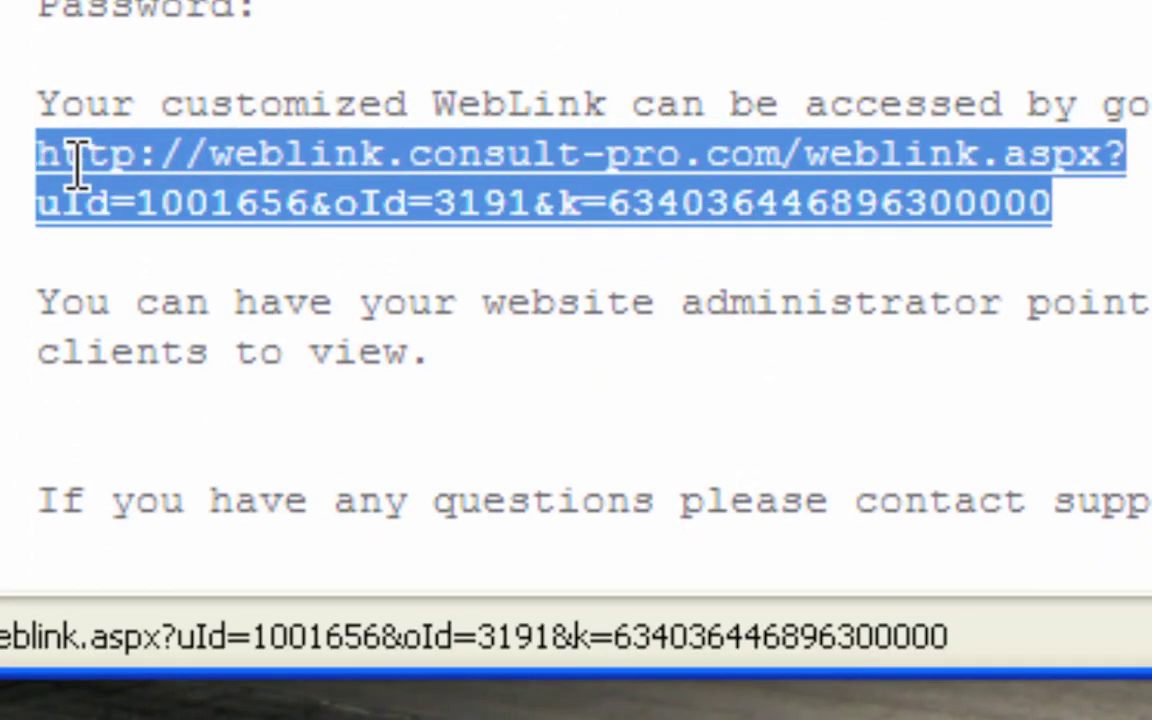
{"action": "left_click", "coordinate": [266, 34]}
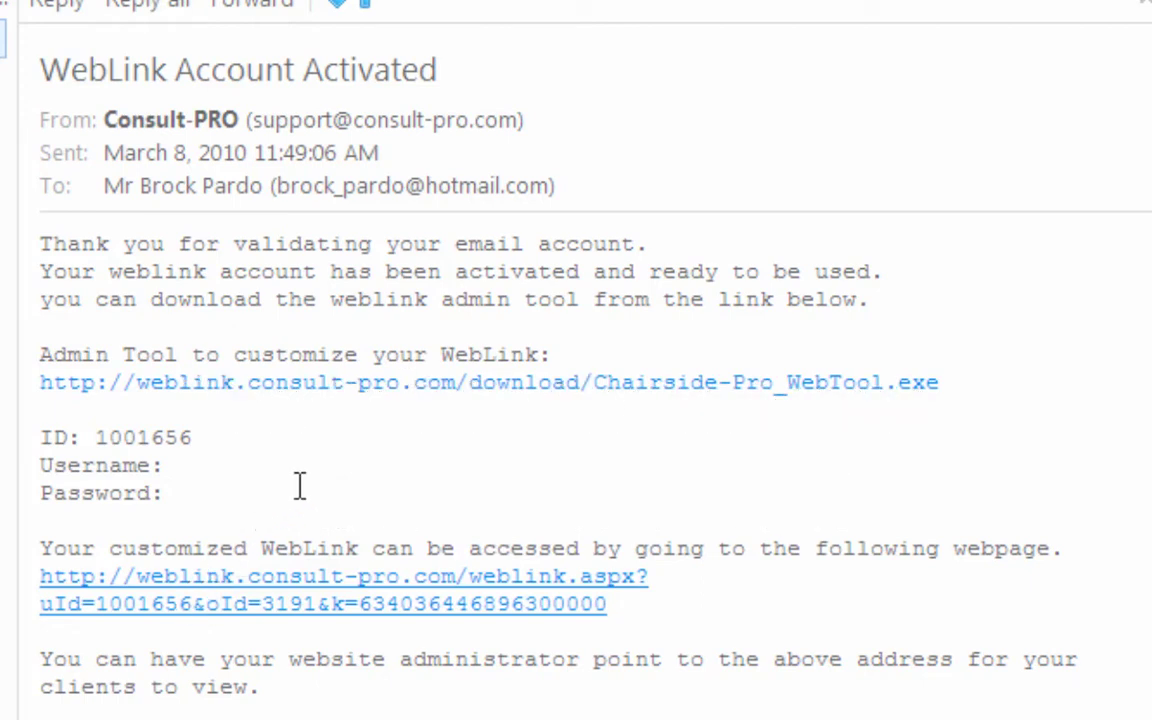
Download and run the WebTool admin installer, complete the setup wizard, and launch the WebTool
{"action": "left_click", "coordinate": [320, 395]}
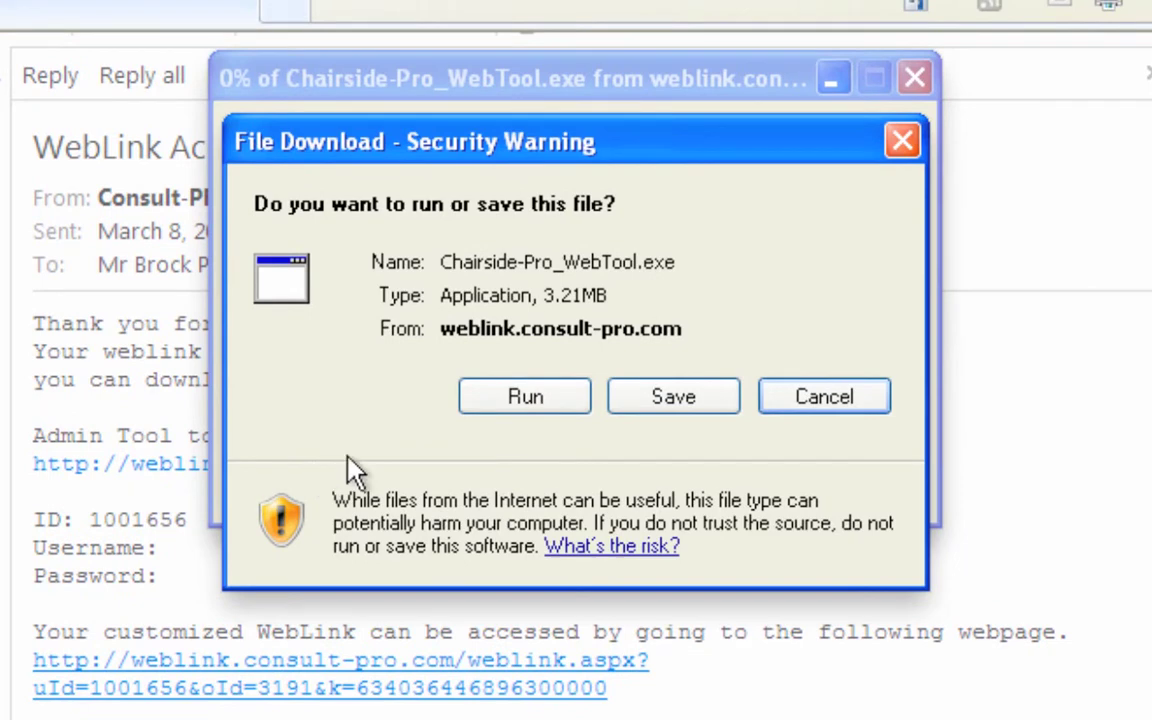
{"action": "left_click", "coordinate": [516, 398]}
{"action": "left_click", "coordinate": [681, 364]}
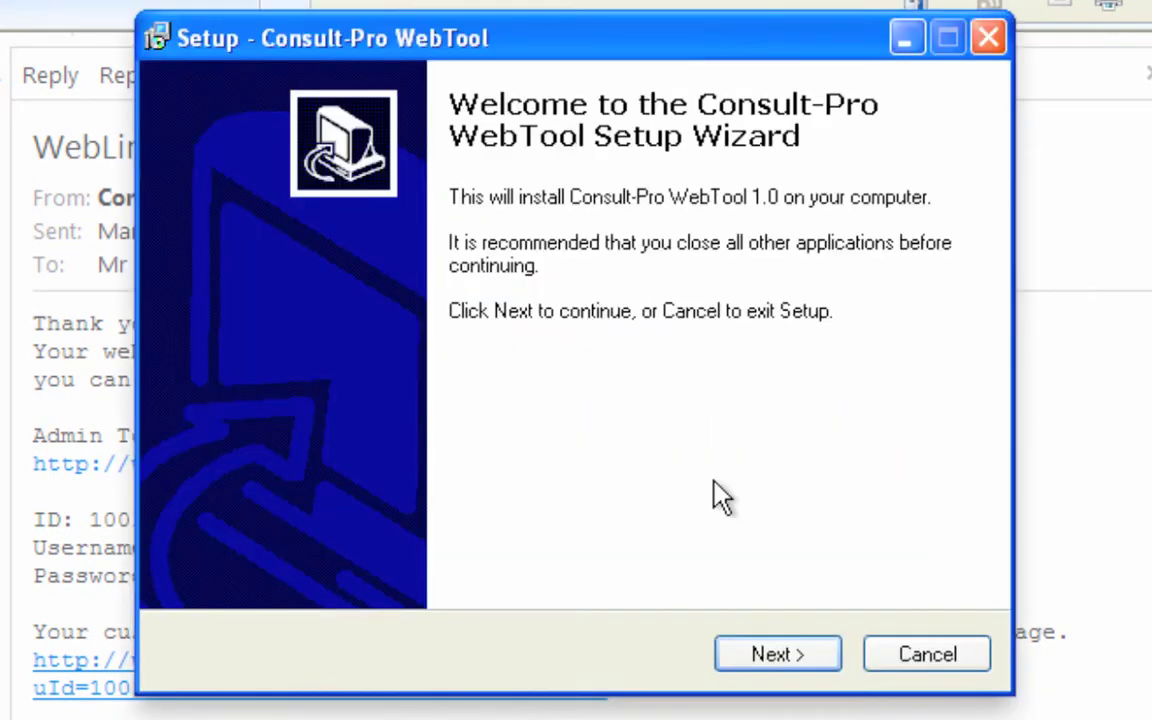
{"action": "left_click", "coordinate": [770, 656]}
{"action": "left_click", "coordinate": [770, 656]}
{"action": "left_click", "coordinate": [770, 656]}
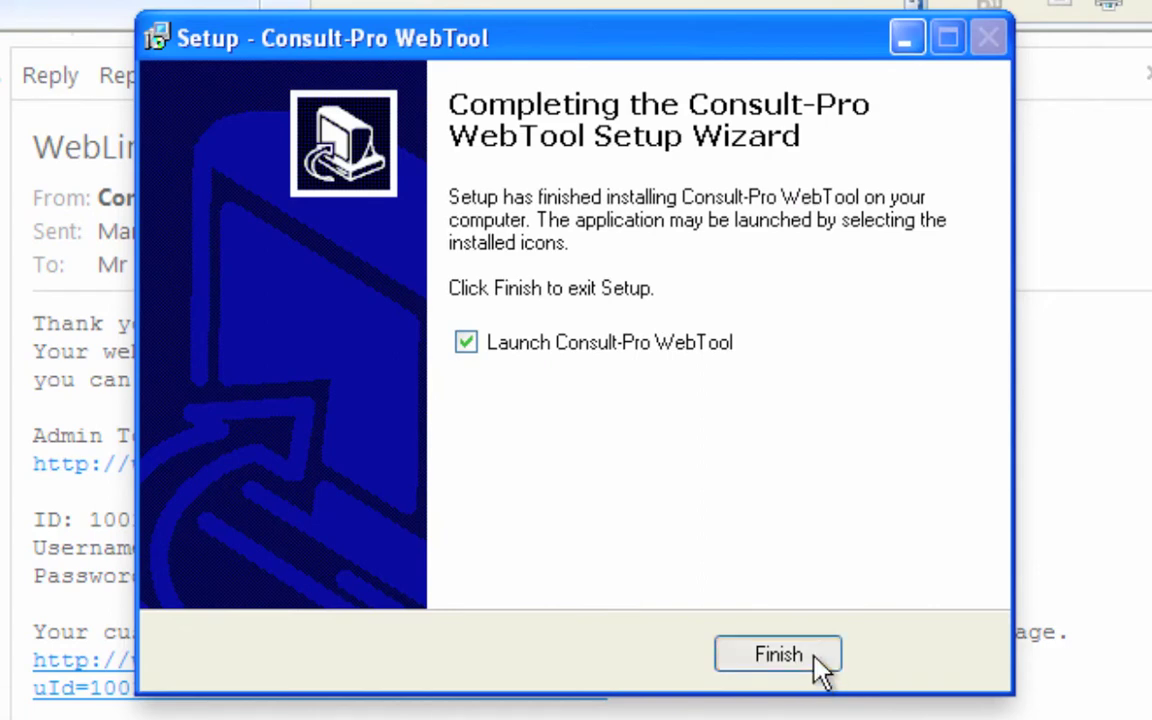
{"action": "left_click", "coordinate": [815, 662]}
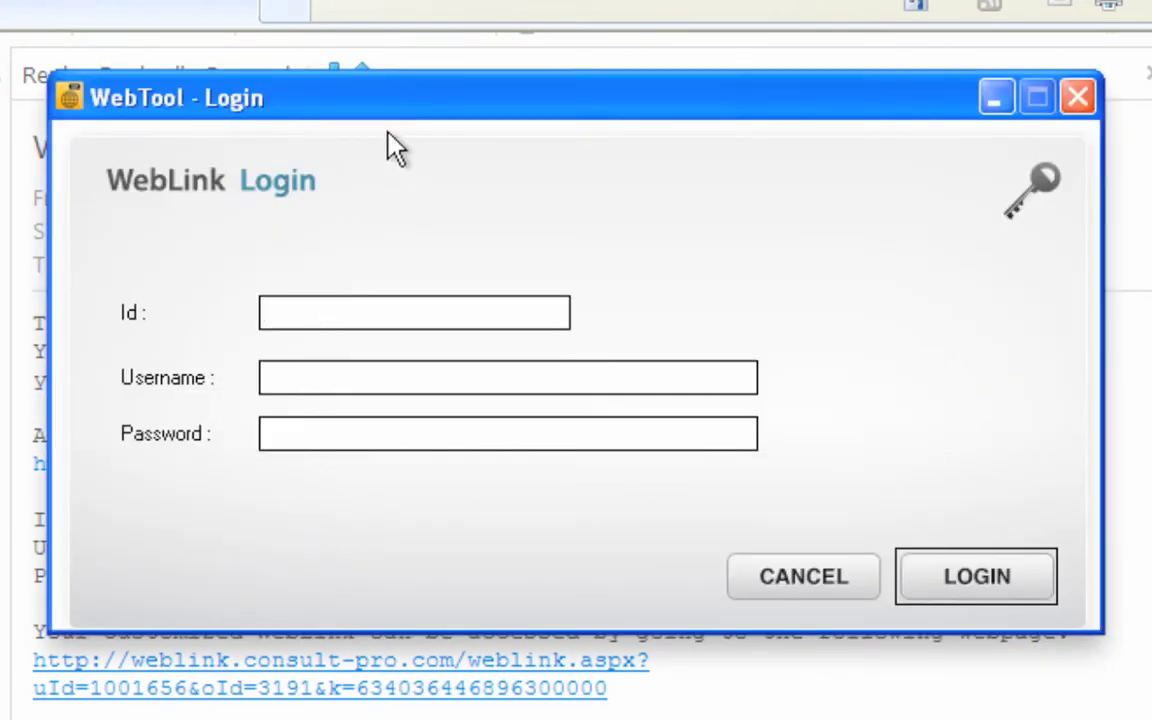
Move the login window aside and enter the account ID from the email into the Id field
{"action": "left_click_drag", "start_coordinate": [384, 98], "coordinate": [638, 114]}
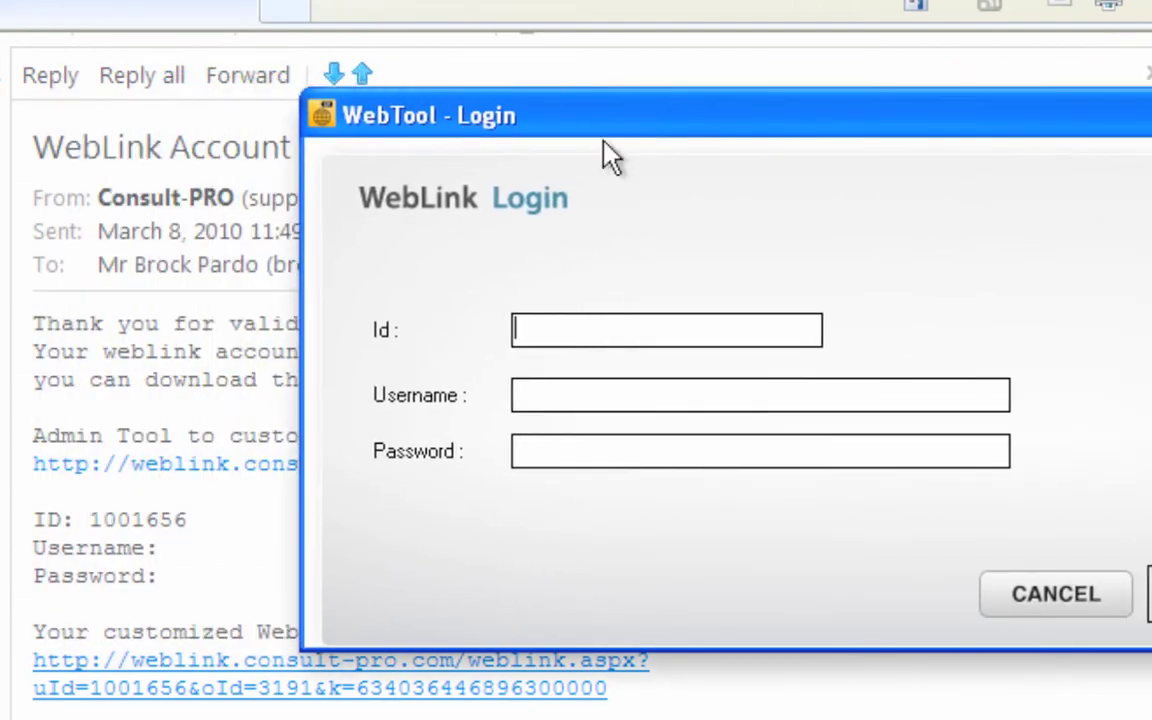
{"action": "type", "text": "100165"}
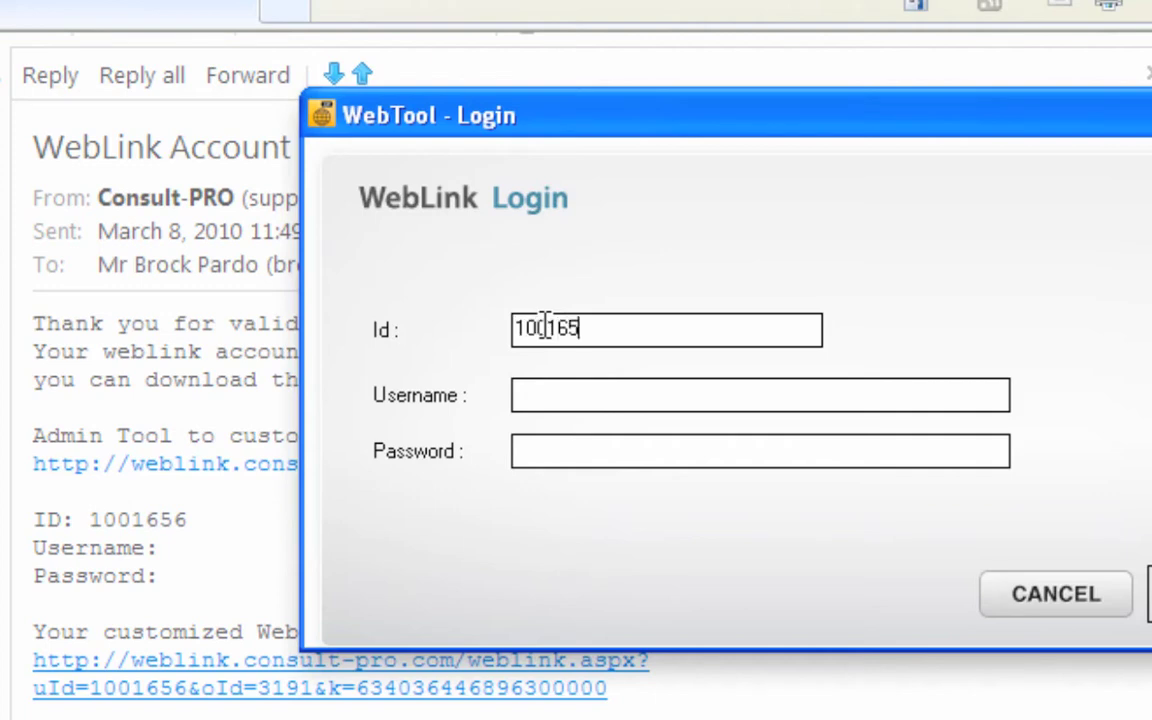
{"action": "type", "text": "6"}
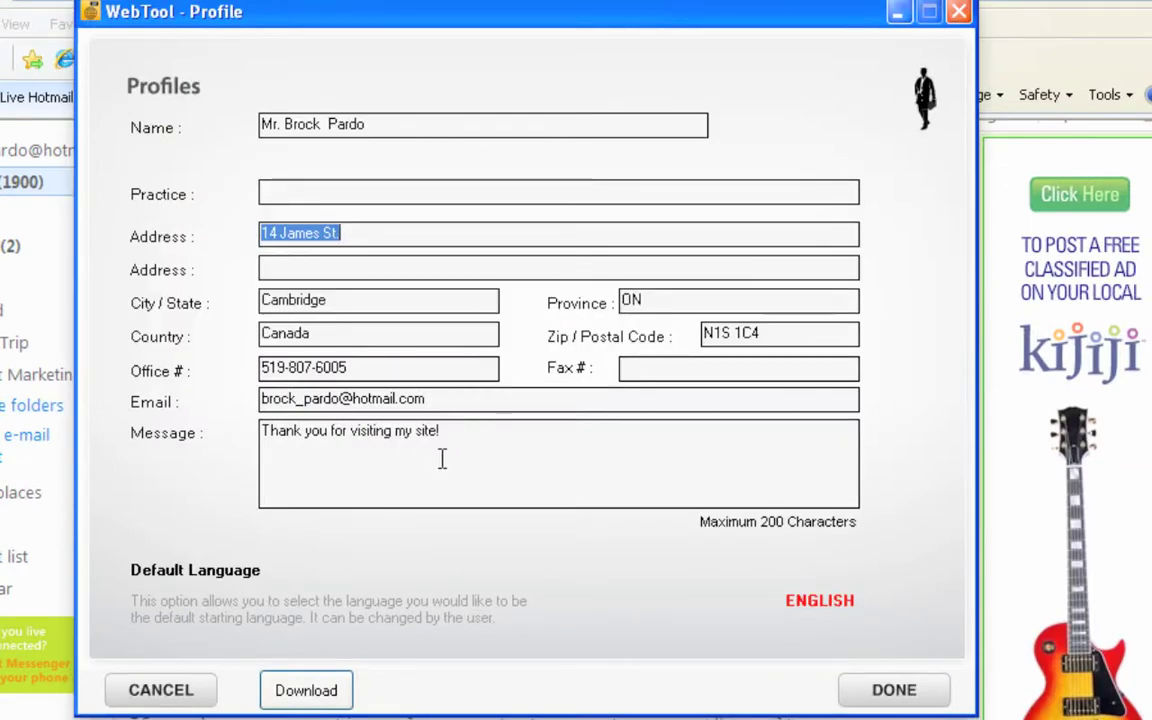
Replace the profile Message text with 'Hey! Thanks for visiting. And set up and appointment...please.'
{"action": "left_click_drag", "start_coordinate": [472, 437], "coordinate": [258, 437]}
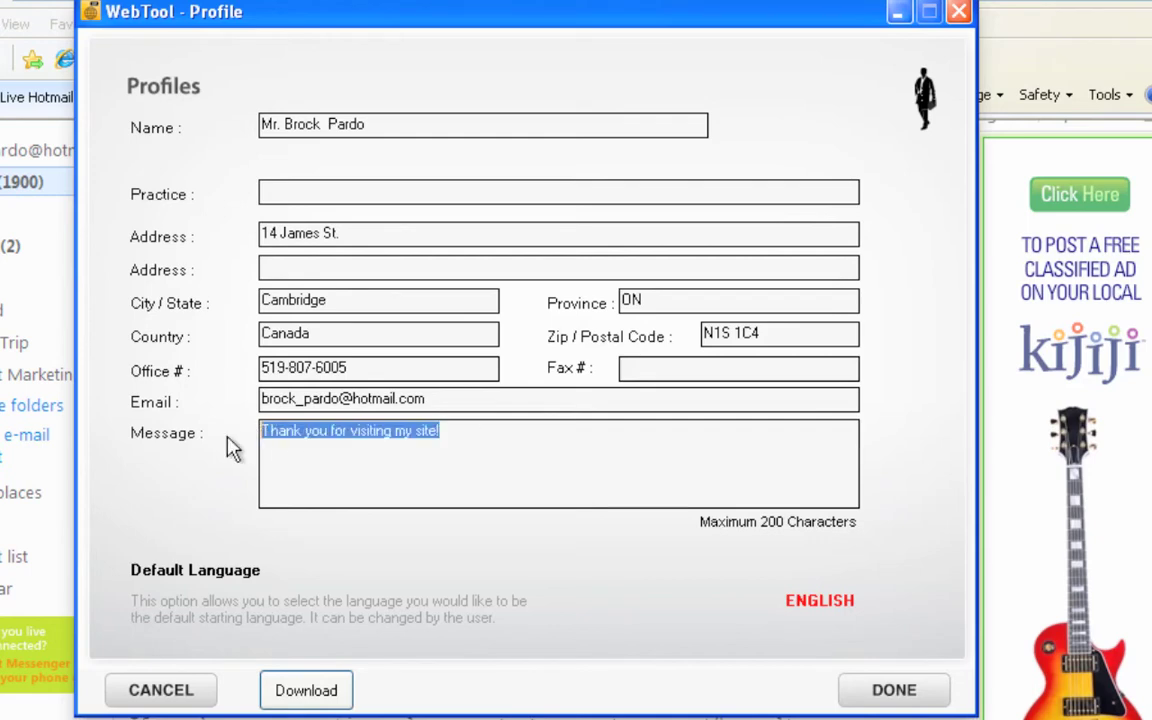
{"action": "type", "text": "Hey! "}
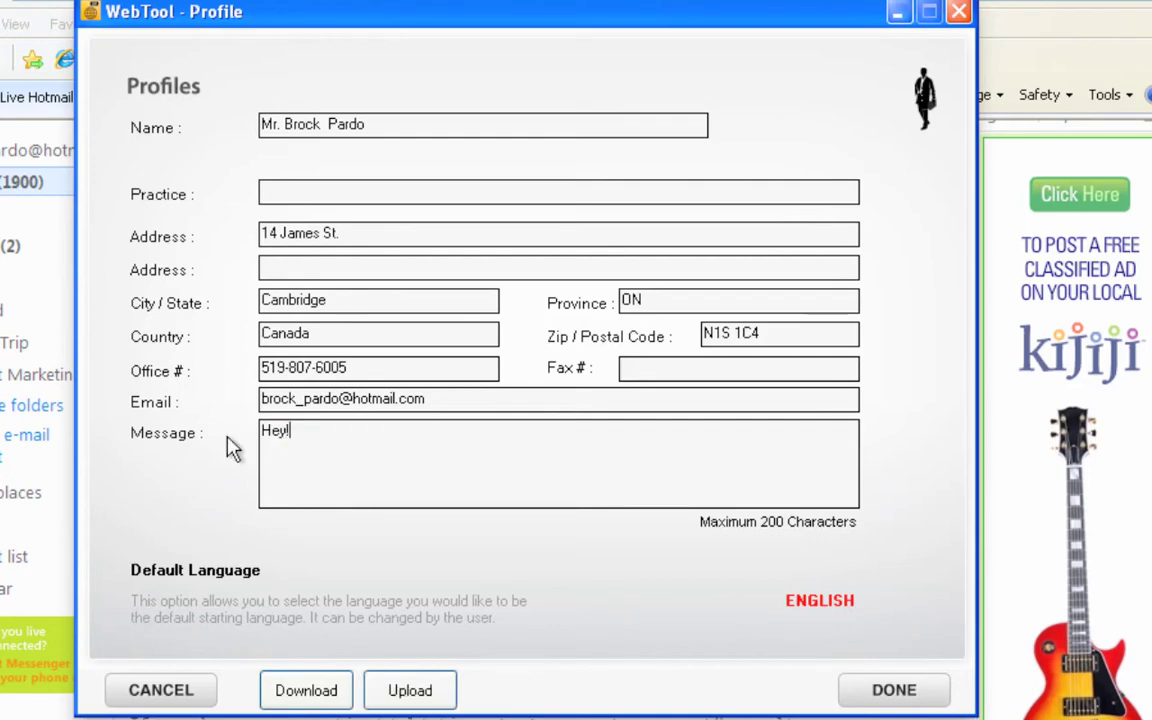
{"action": "type", "text": "Thanks for visiting."}
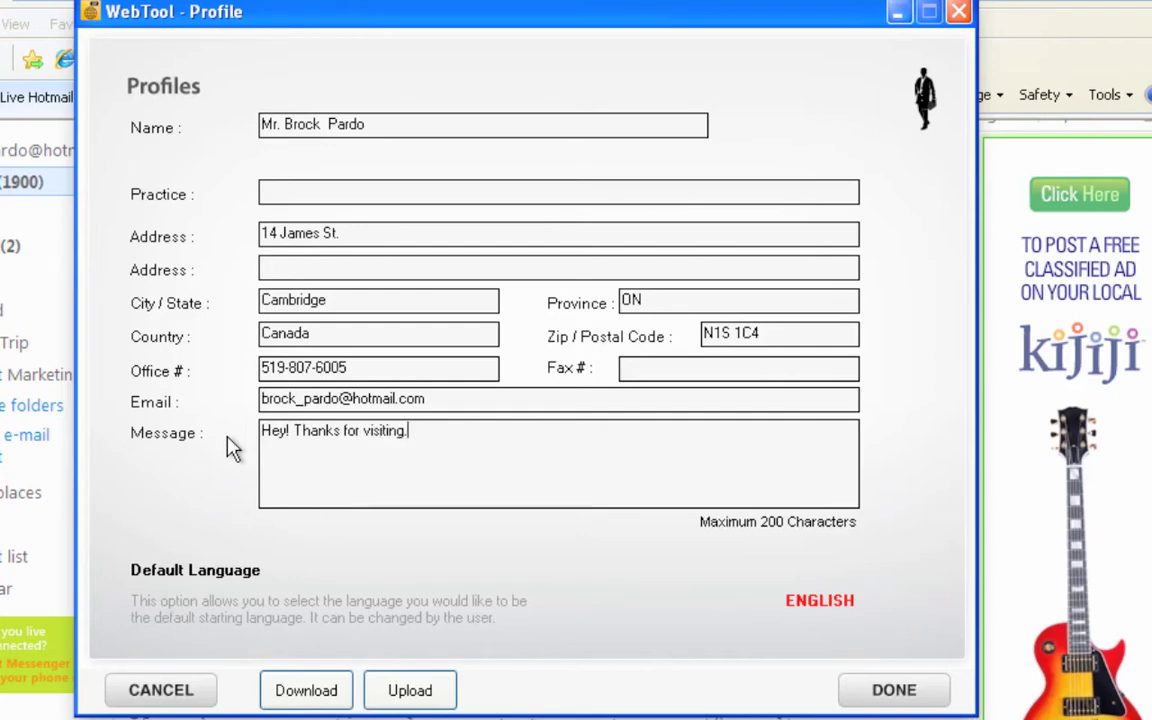
{"action": "type", "text": "  And set up and appoi"}
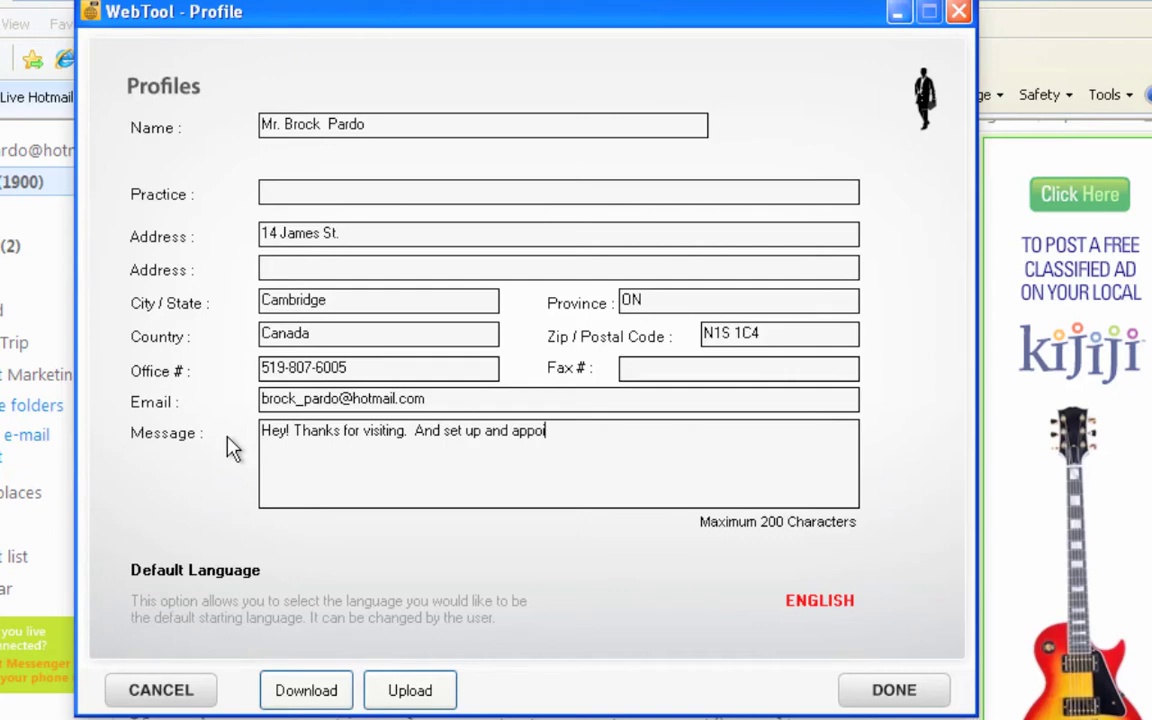
{"action": "type", "text": "ntment...please."}
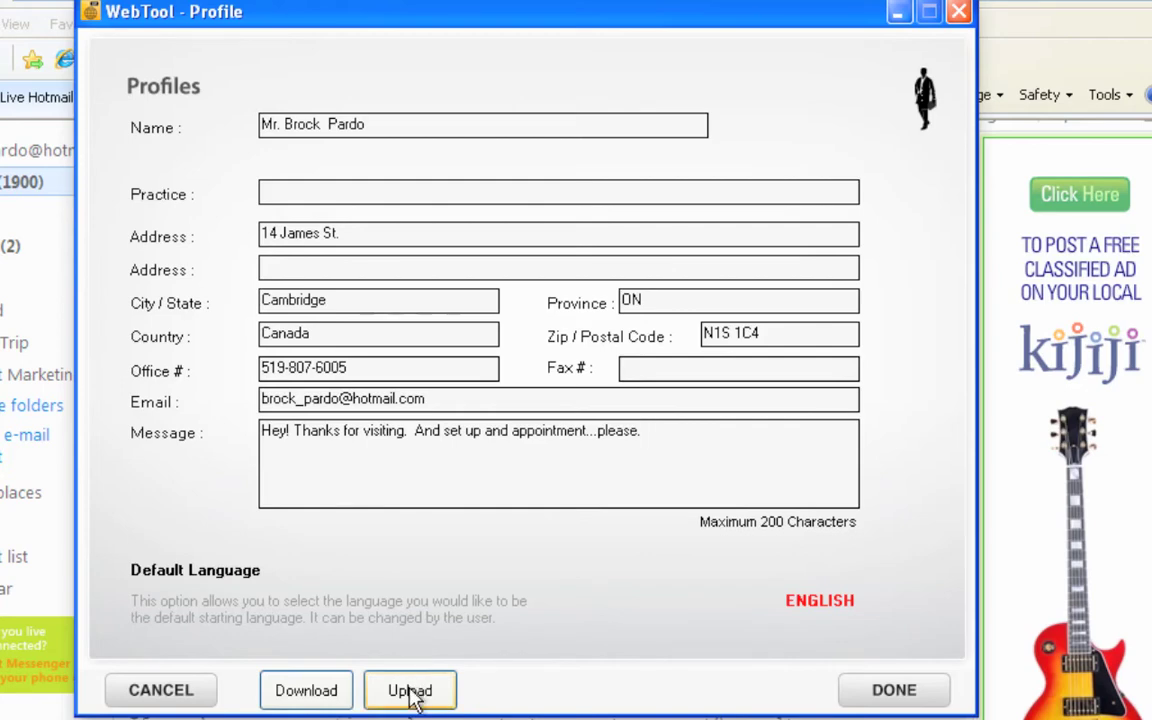
Save the edited profile, upload it to the online profile, and close Profiles
{"action": "left_click", "coordinate": [444, 700]}
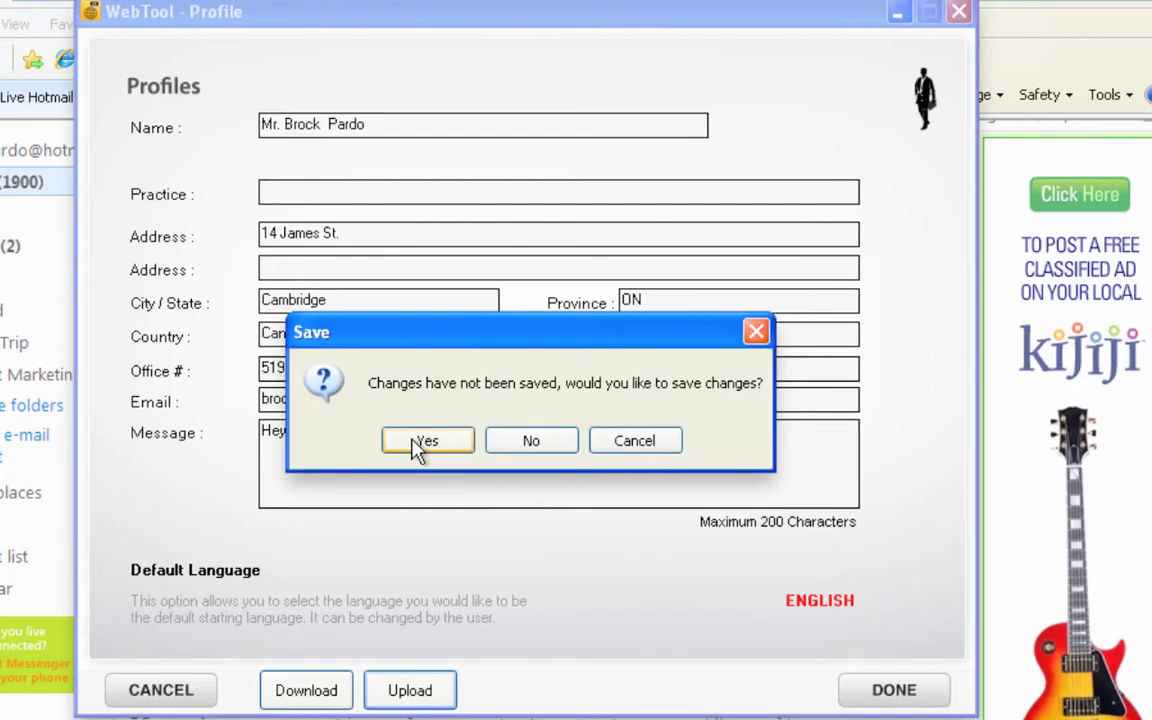
{"action": "left_click", "coordinate": [420, 443]}
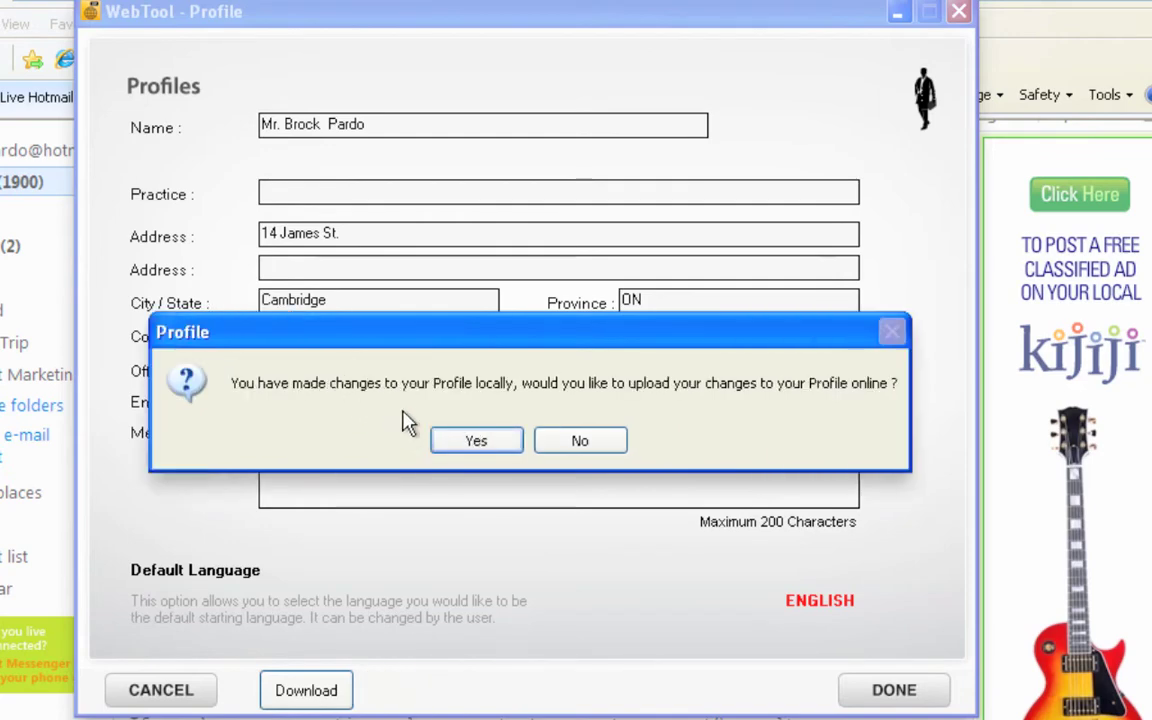
{"action": "left_click", "coordinate": [475, 443]}
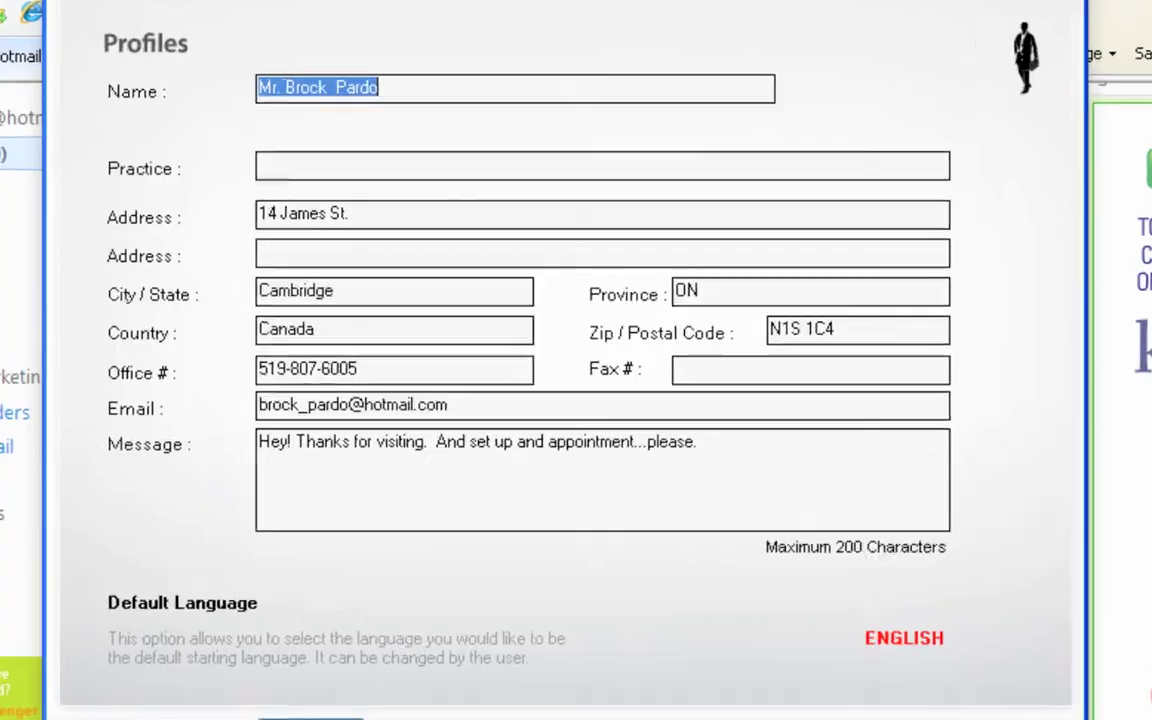
{"action": "left_click", "coordinate": [310, 717]}
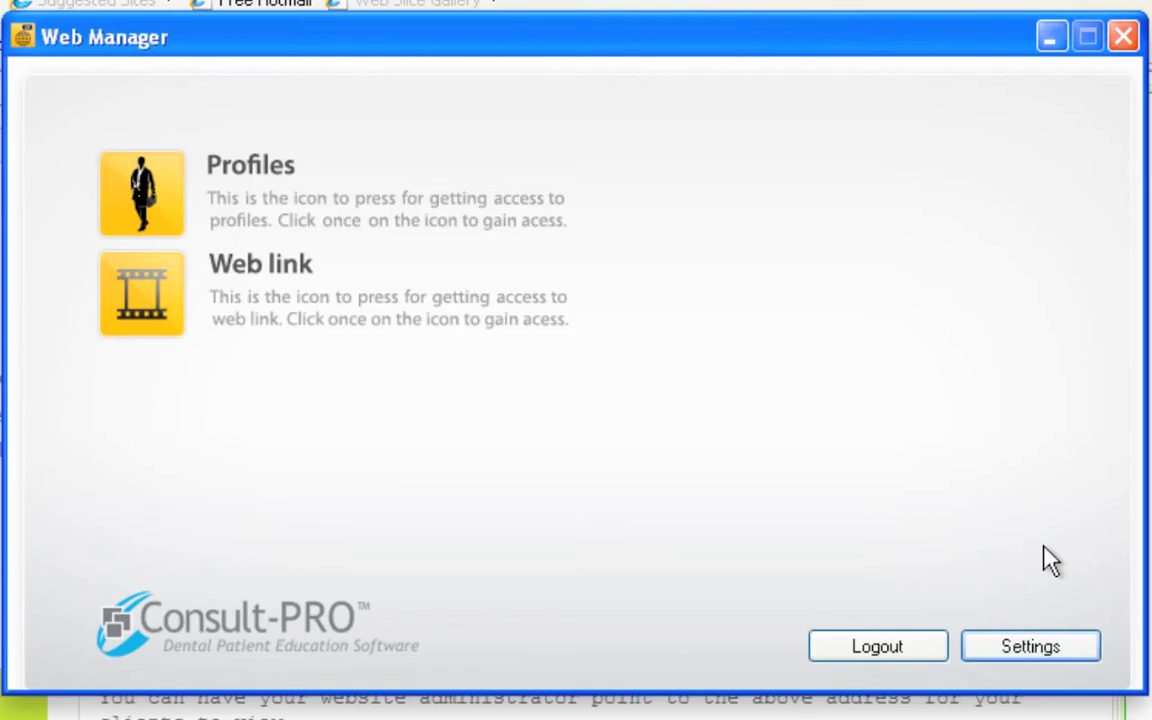
Open WebLink Administration and view the Hygiene, Orthodontics, Implants and Periodontics categories, ending on Hygiene
{"action": "left_click", "coordinate": [146, 300]}
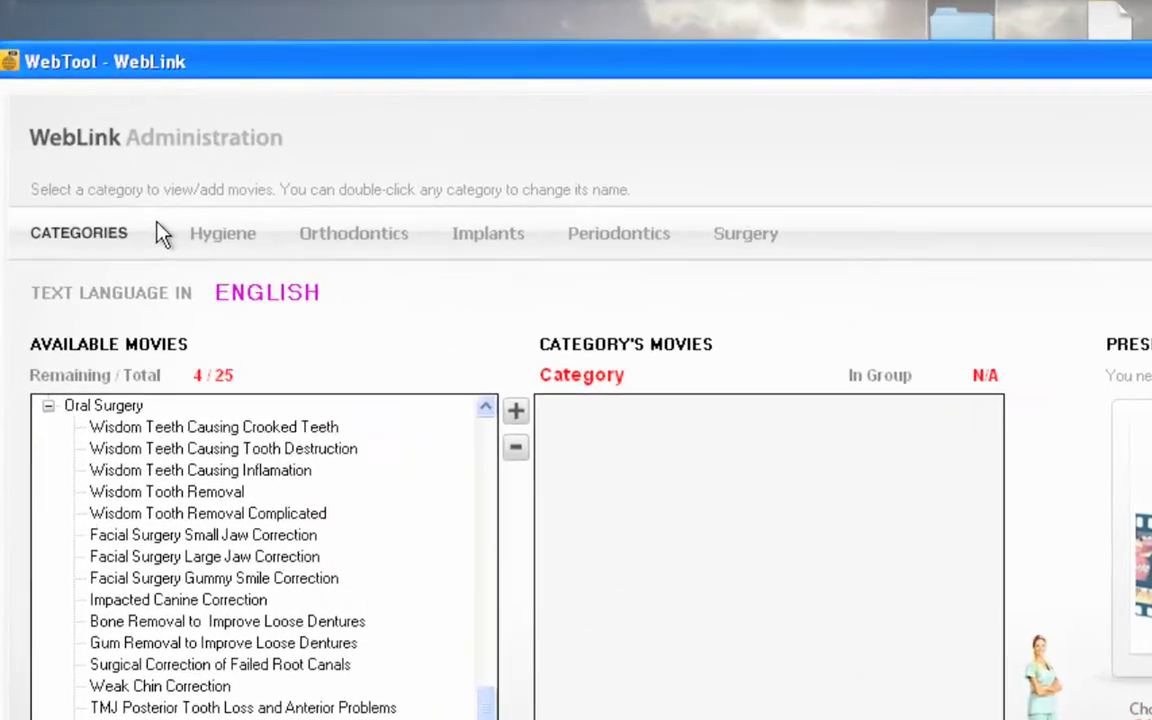
{"action": "left_click", "coordinate": [238, 279]}
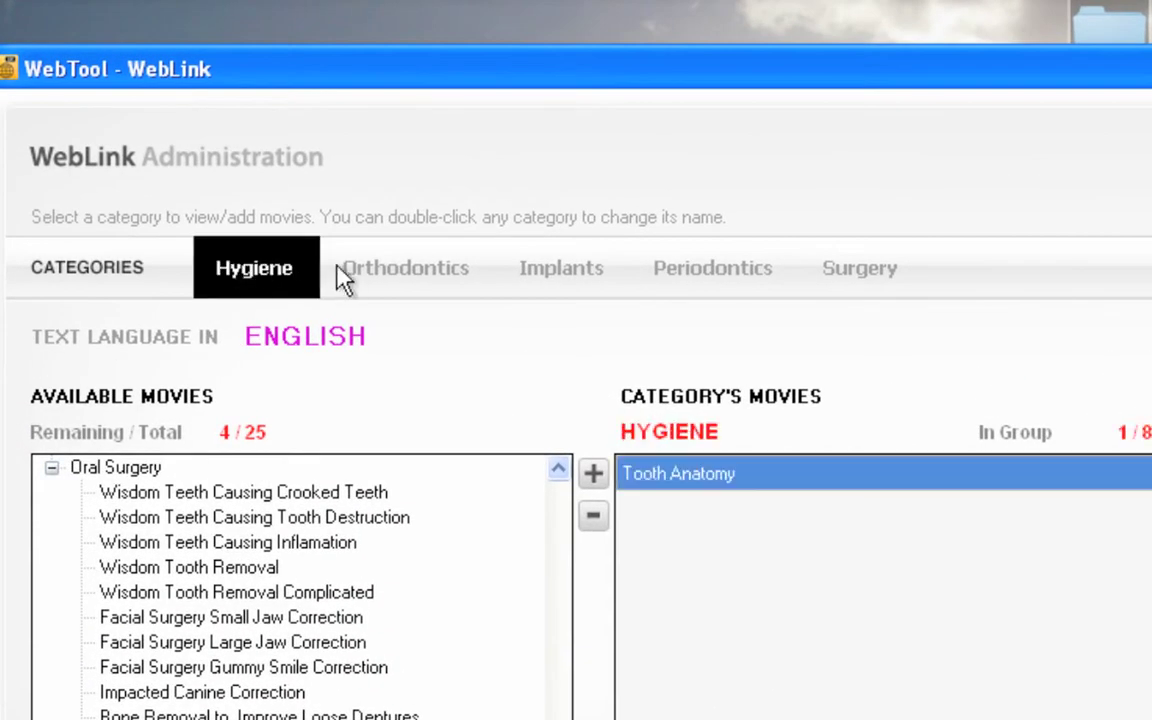
{"action": "left_click", "coordinate": [376, 268]}
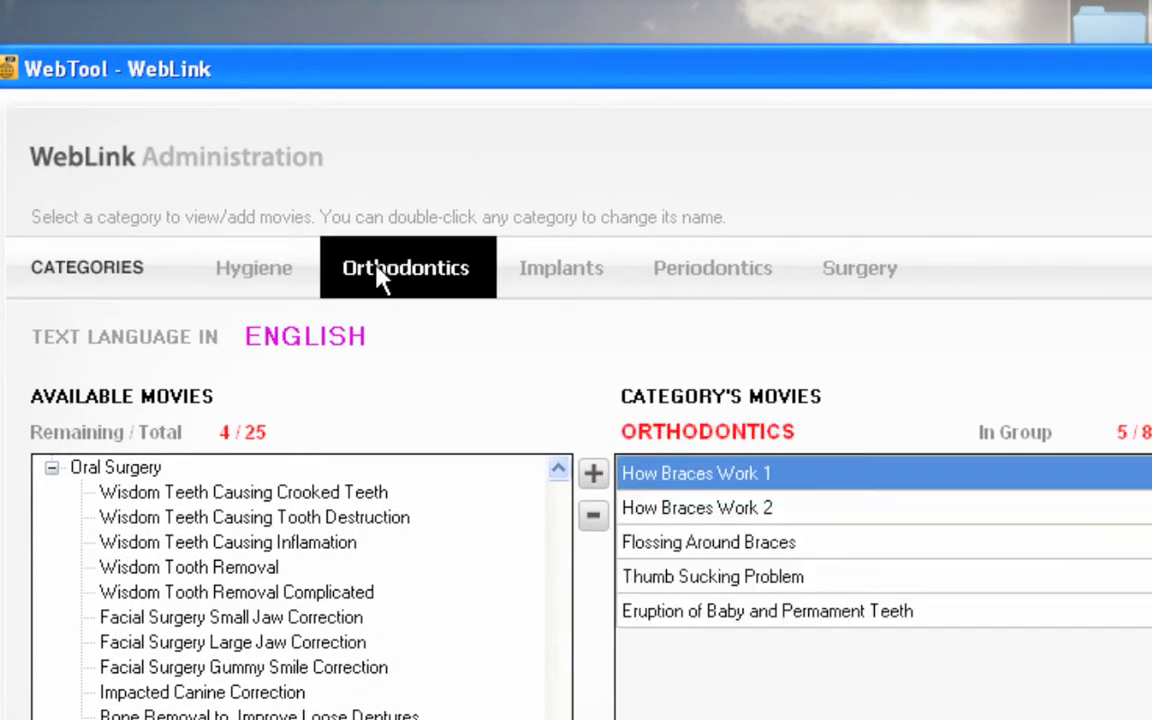
{"action": "left_click", "coordinate": [563, 270]}
{"action": "left_click", "coordinate": [675, 279]}
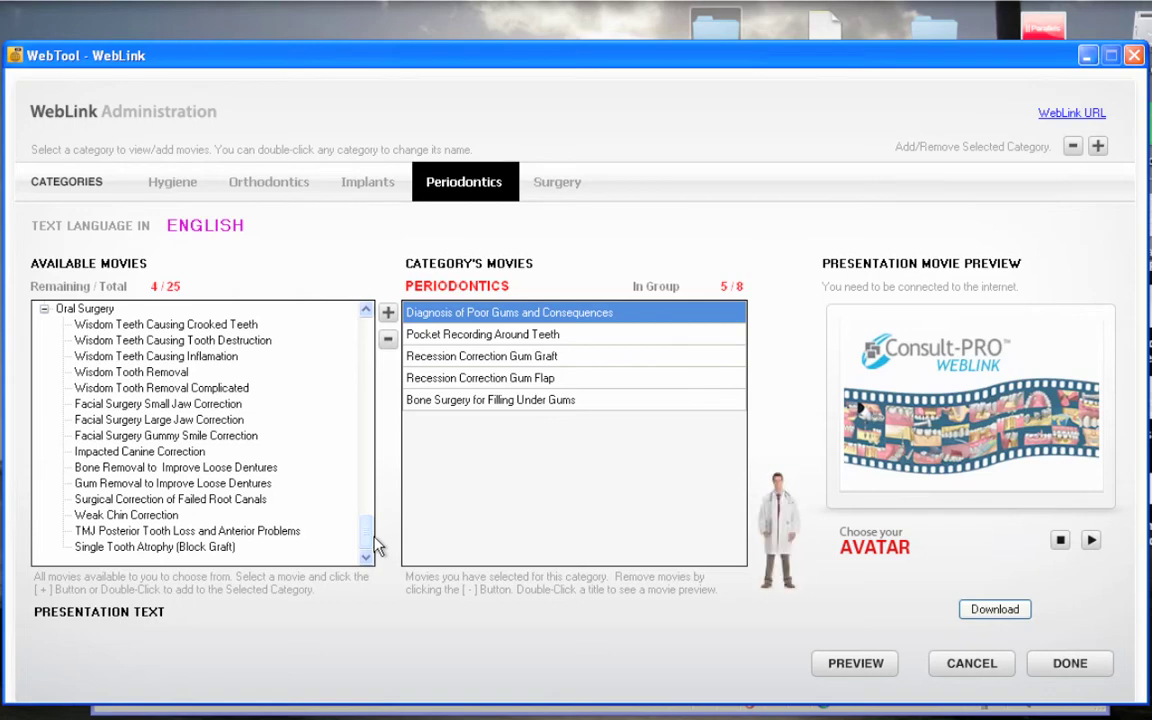
{"action": "left_click_drag", "start_coordinate": [366, 530], "coordinate": [368, 338]}
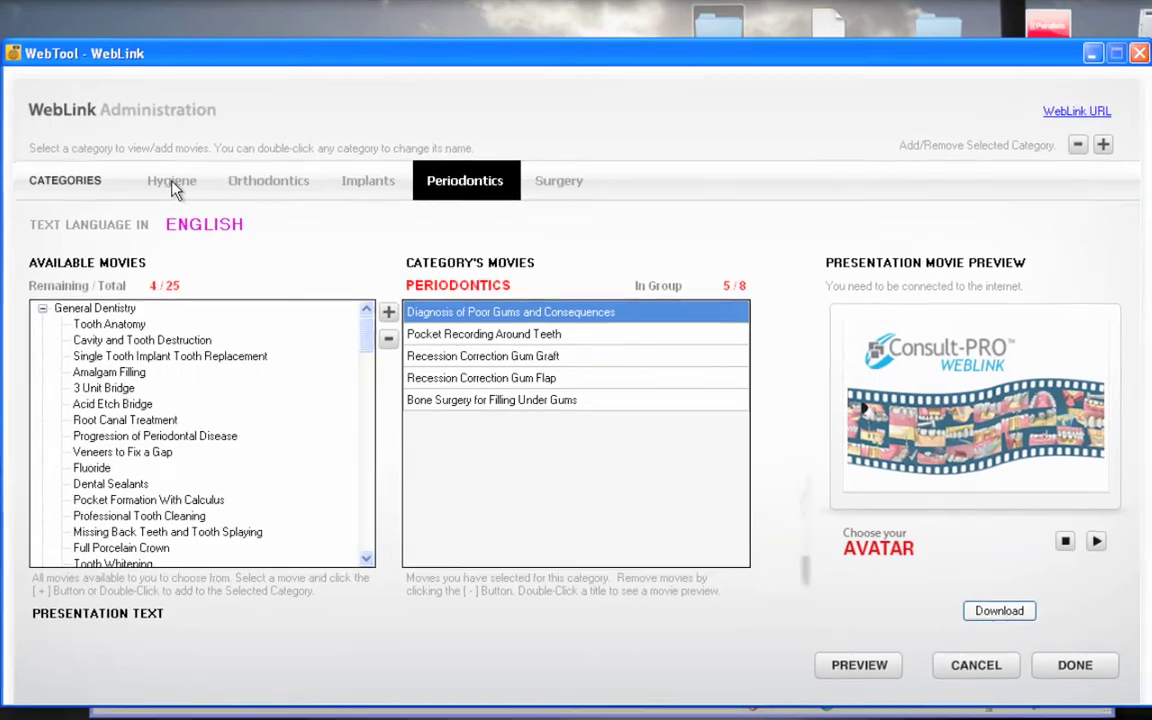
{"action": "left_click", "coordinate": [174, 190]}
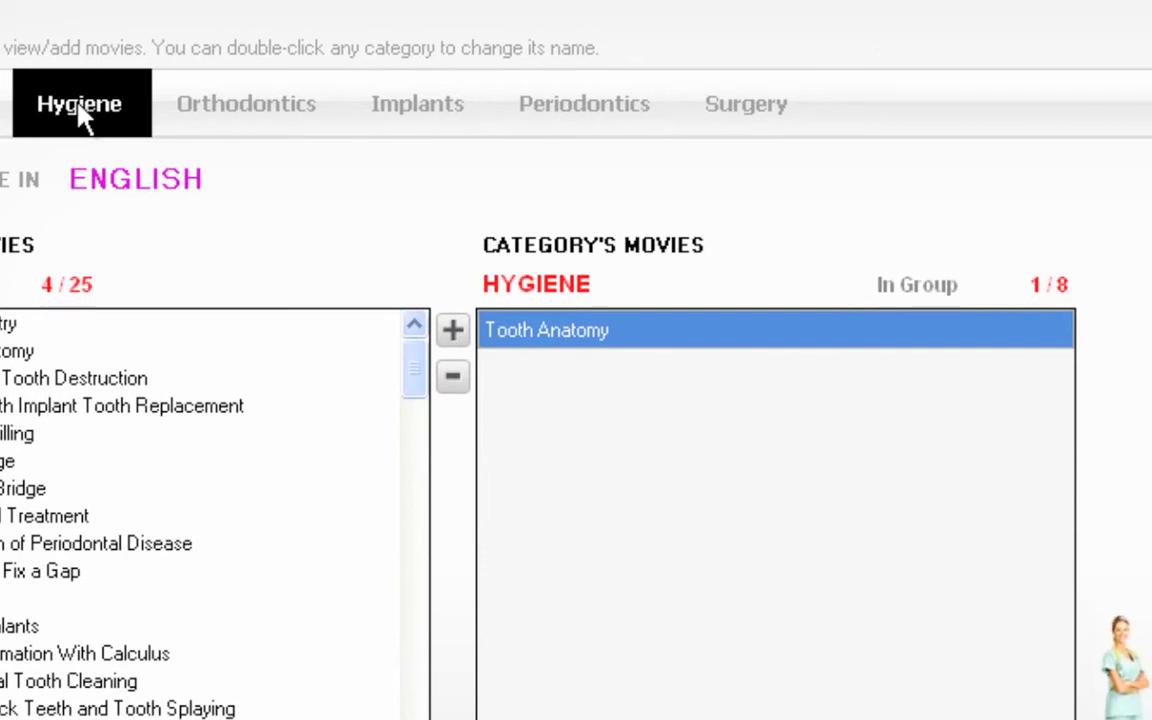
Rename the Hygiene tab to 'Tooth Loss' and delete Tooth Anatomy, leaving 0 of 8 movies
{"action": "double_click", "coordinate": [80, 112]}
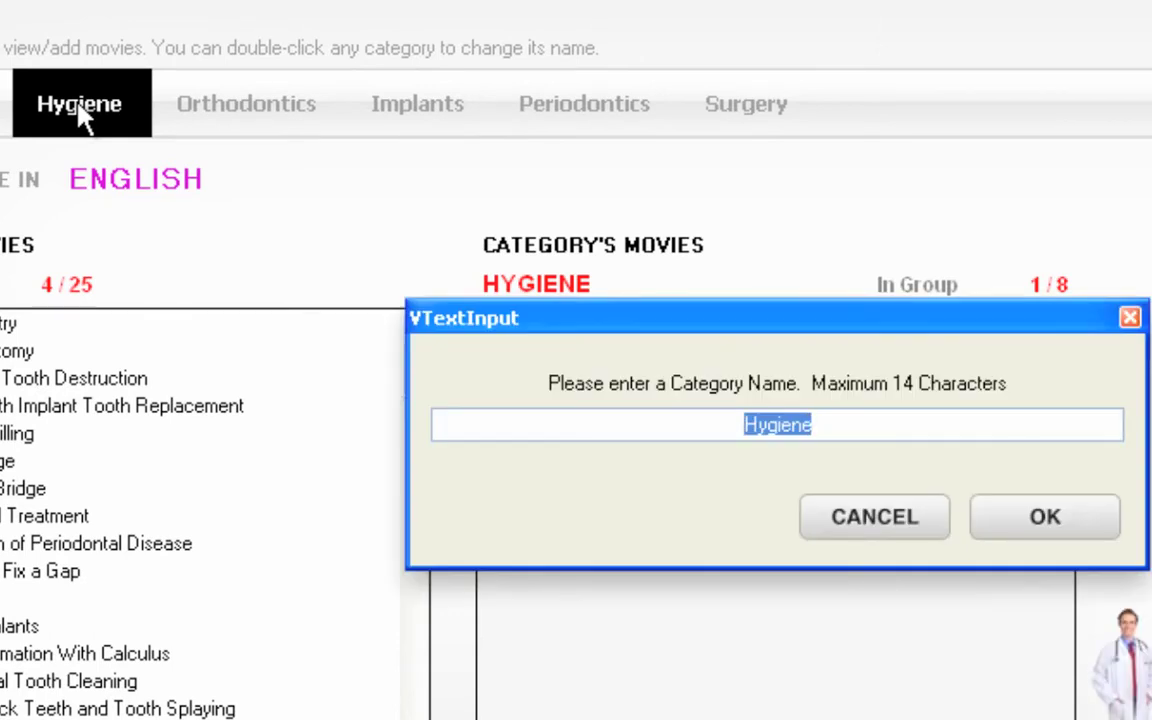
{"action": "type", "text": "Tooth Loss"}
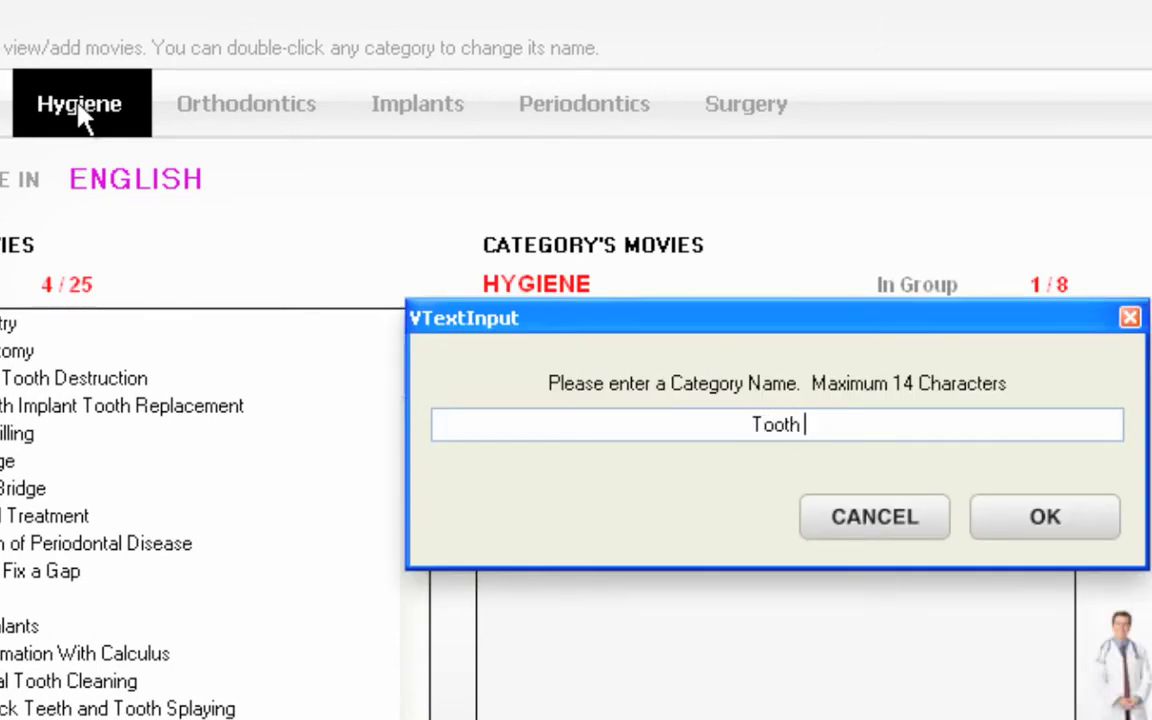
{"action": "left_click", "coordinate": [1072, 527]}
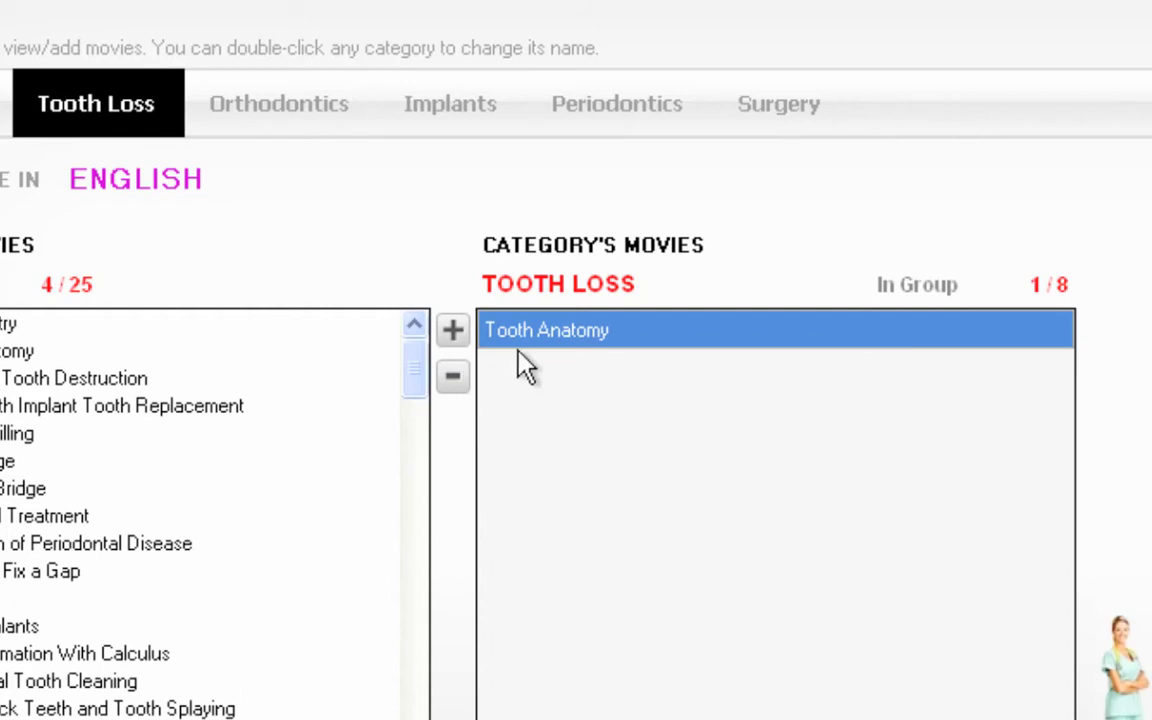
{"action": "left_click", "coordinate": [455, 383]}
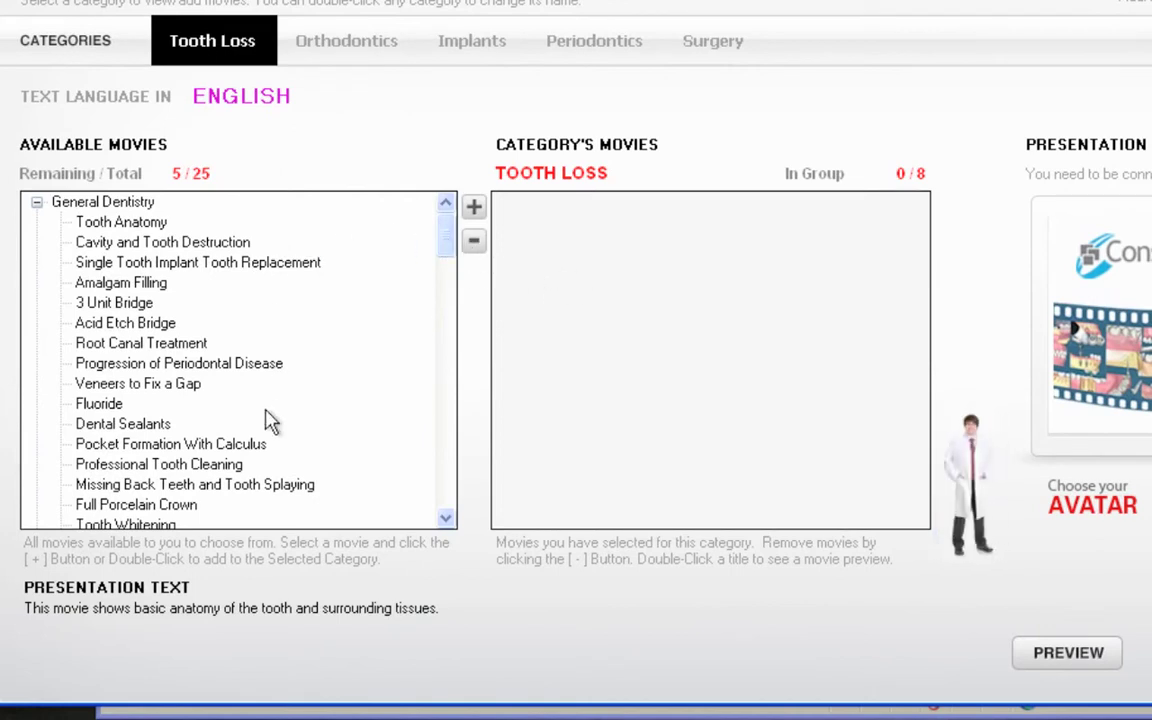
Add Loss of First Lower Molar Consequences, previewing it, and Bridge VS Implant Tooth Replacement to Tooth Loss
{"action": "left_click_drag", "start_coordinate": [452, 244], "coordinate": [449, 403]}
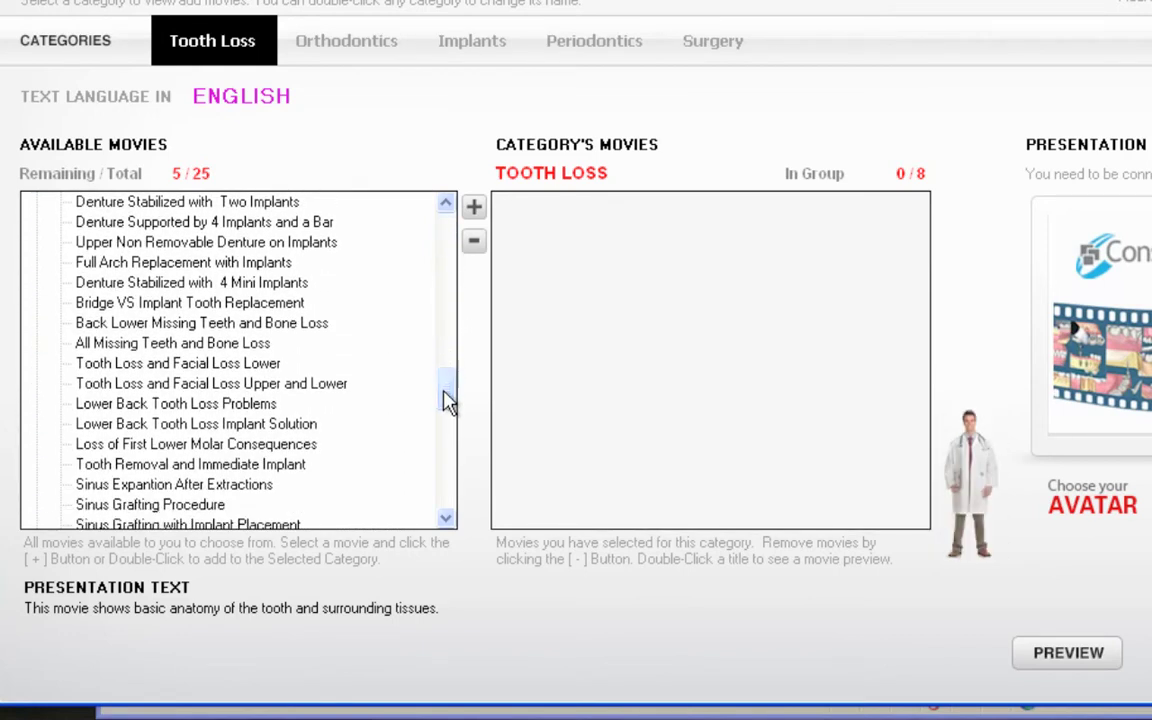
{"action": "double_click", "coordinate": [268, 446]}
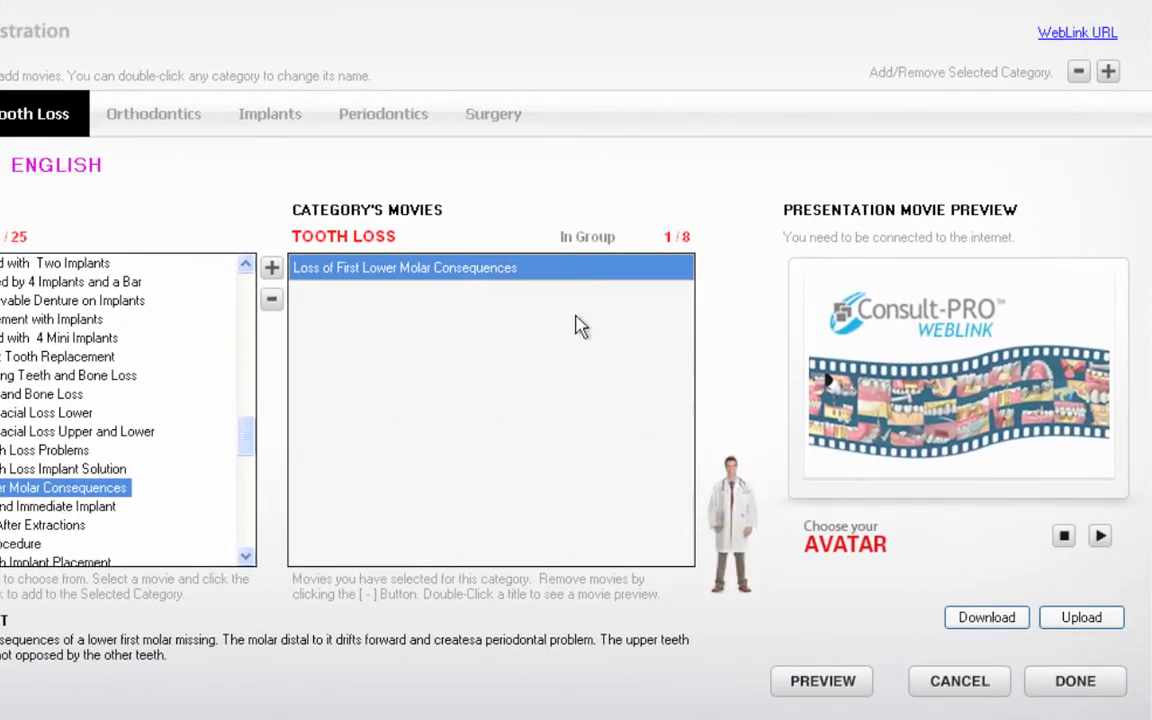
{"action": "left_click", "coordinate": [1100, 538]}
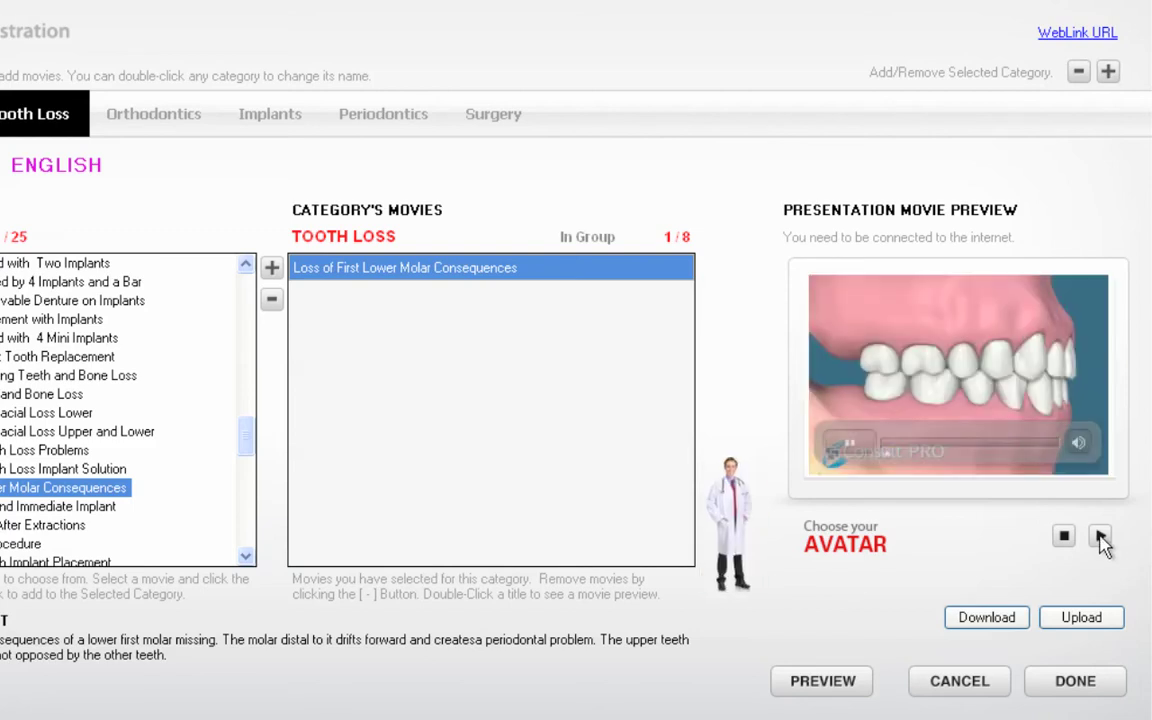
{"action": "left_click", "coordinate": [1065, 537]}
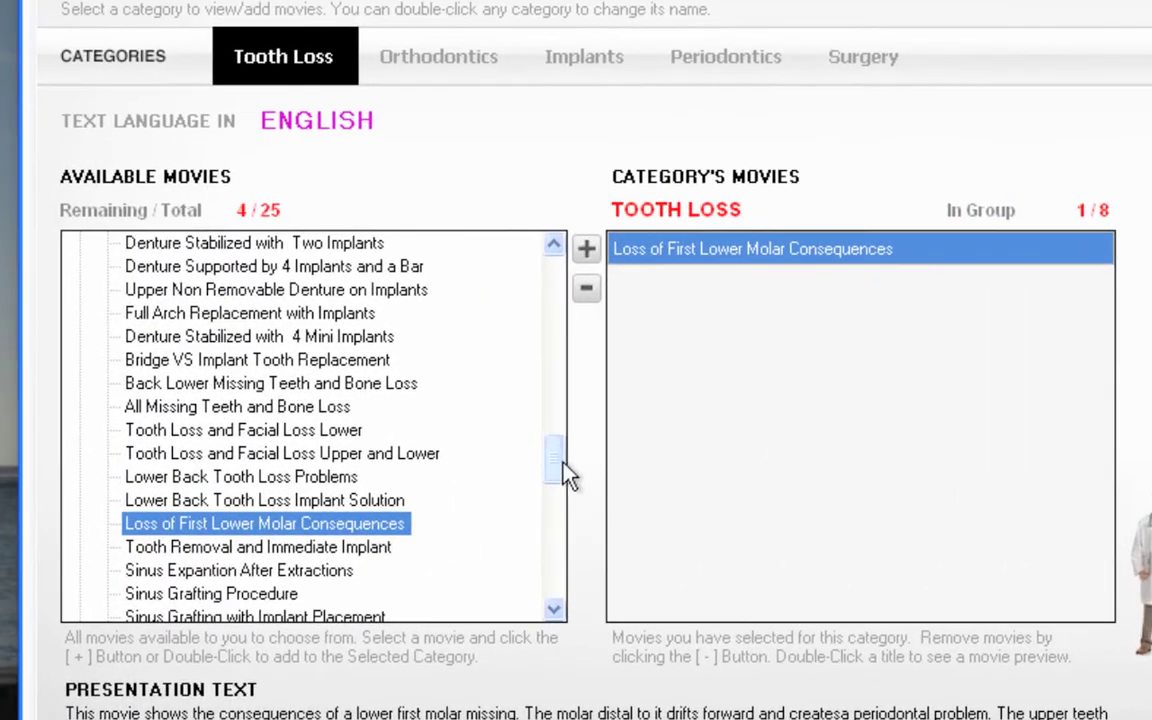
{"action": "double_click", "coordinate": [300, 360]}
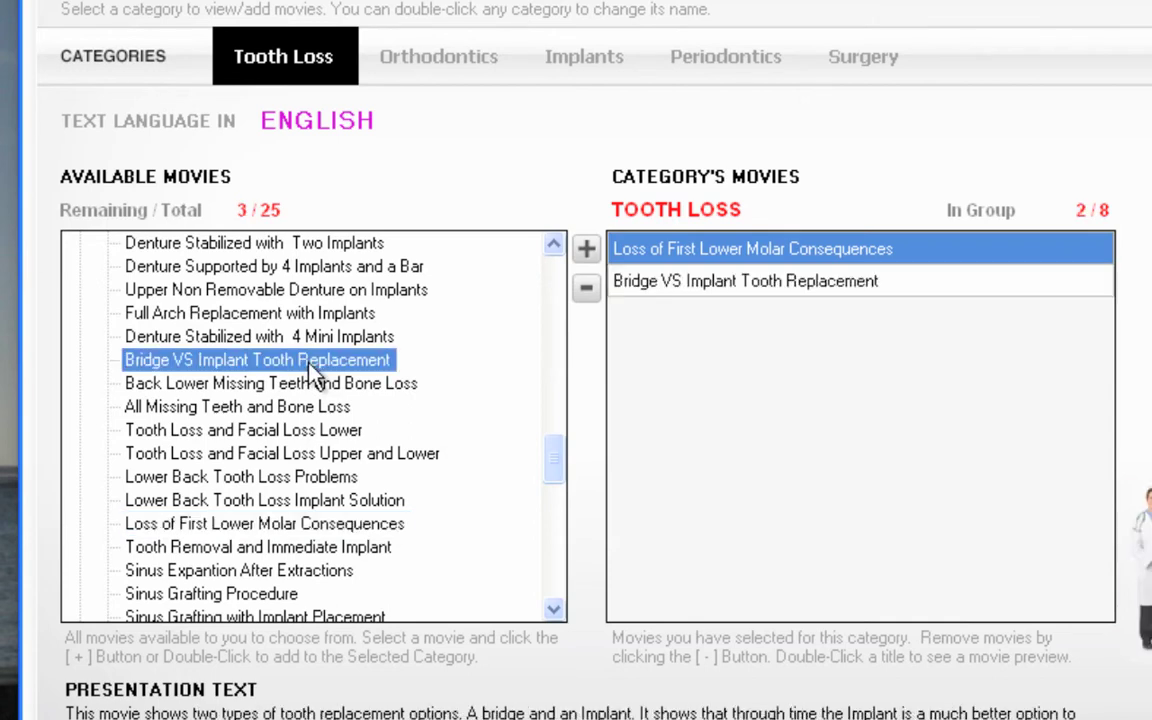
{"action": "left_click", "coordinate": [685, 412]}
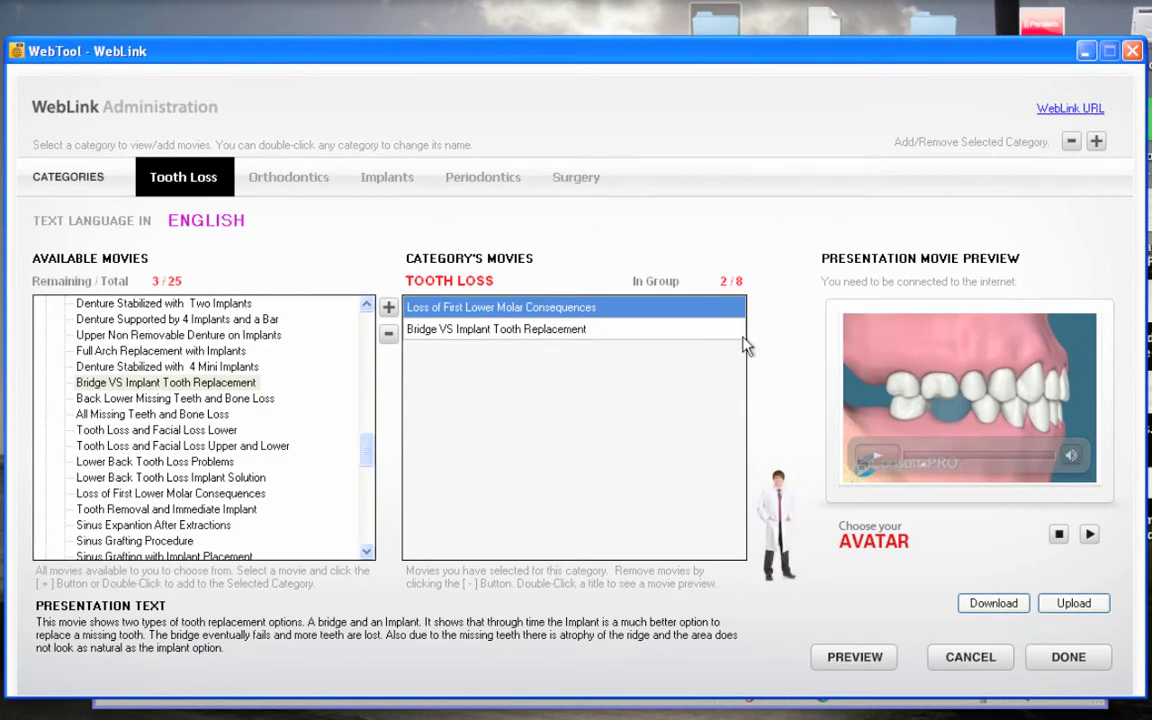
Save and upload the Tooth Loss changes to the online WebLink, then open the public WebLink page
{"action": "left_click", "coordinate": [1071, 604]}
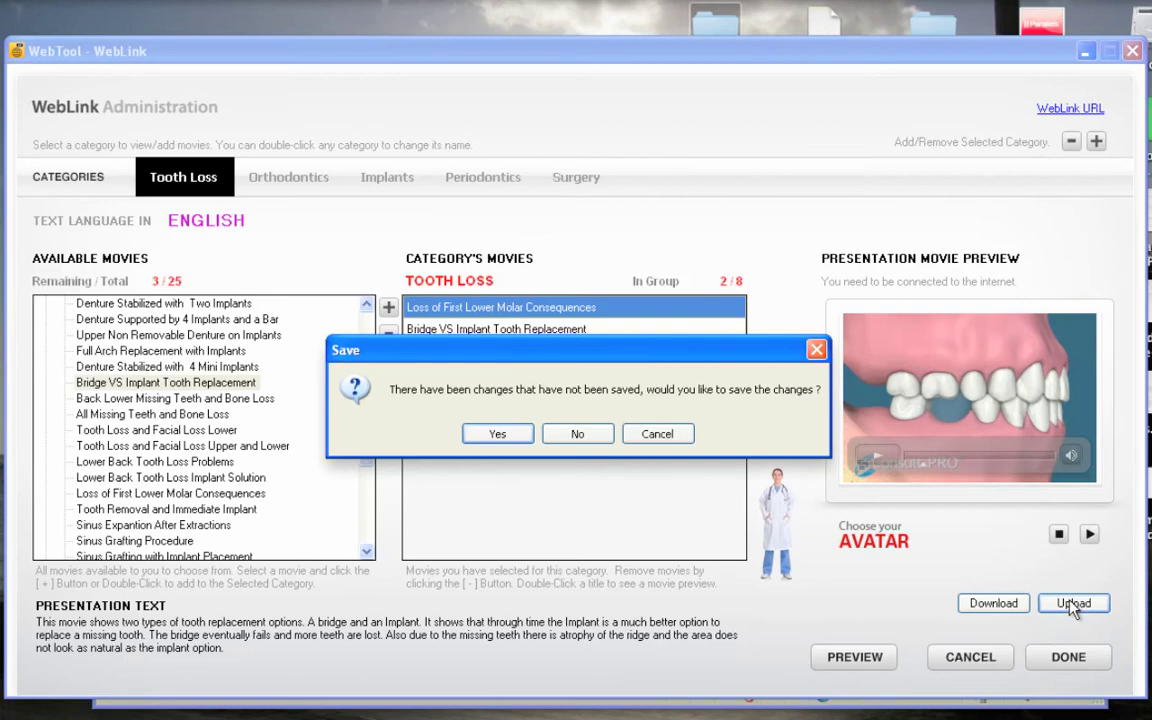
{"action": "left_click", "coordinate": [496, 434]}
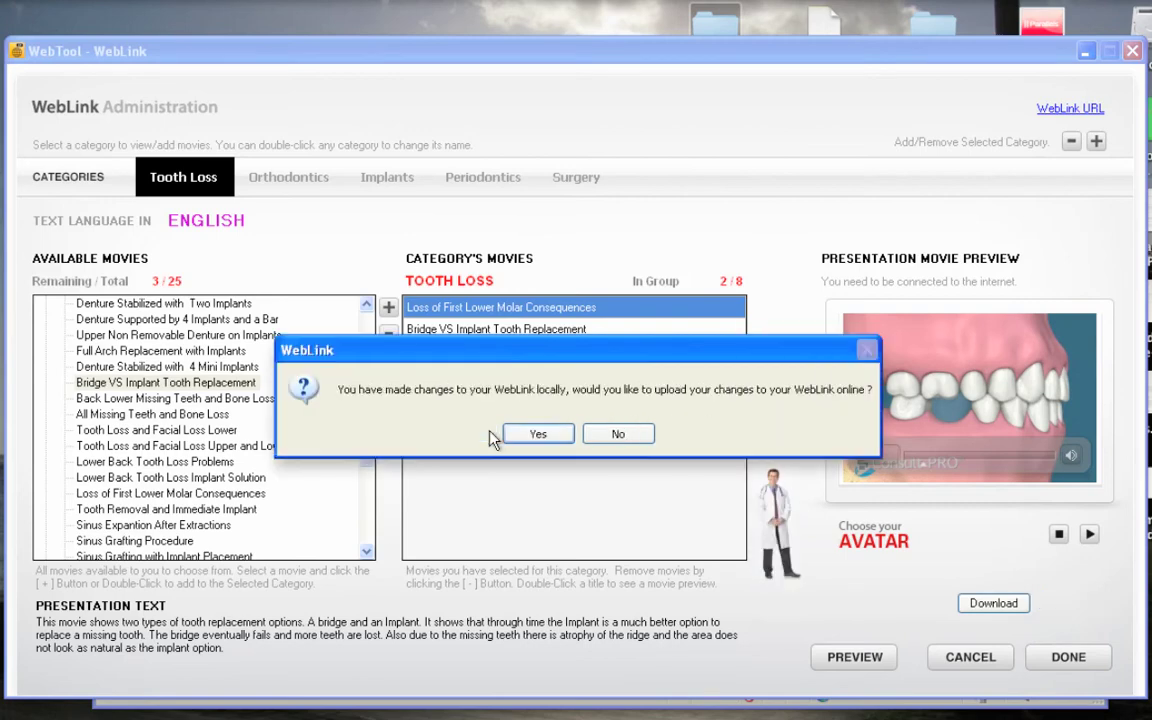
{"action": "left_click", "coordinate": [534, 435]}
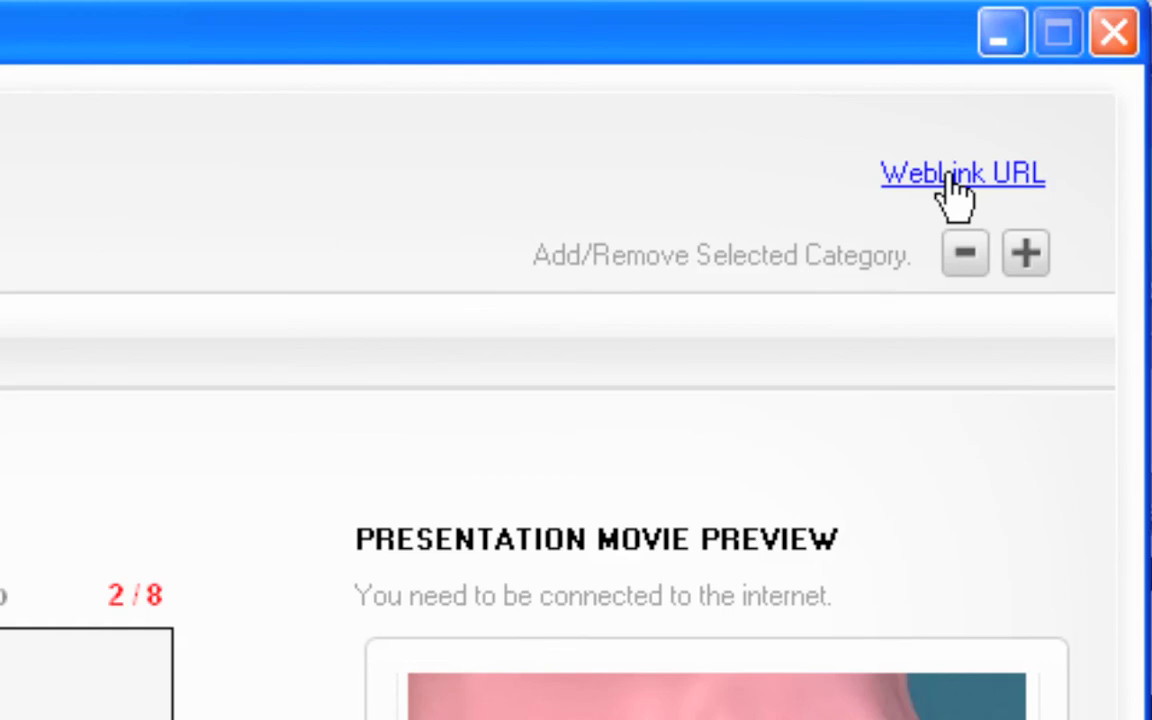
{"action": "left_click", "coordinate": [955, 178]}
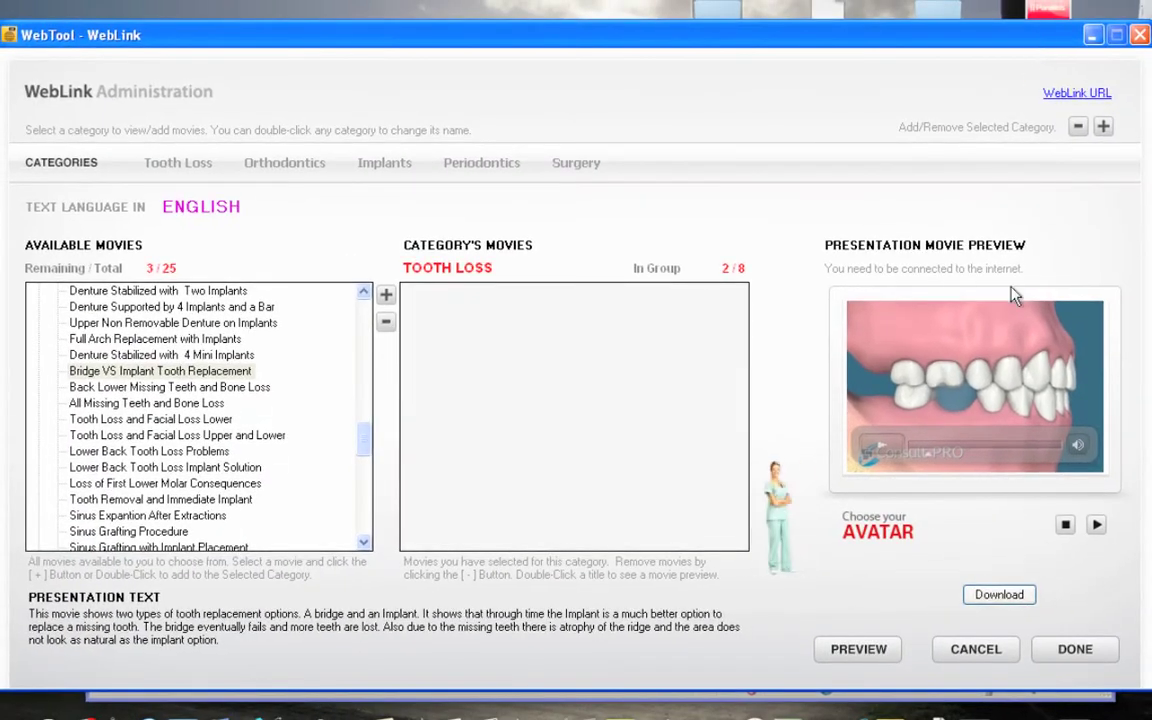
Close WebLink Administration, log out of Web Manager, and open then dismiss the Start menu
{"action": "left_click", "coordinate": [1072, 650]}
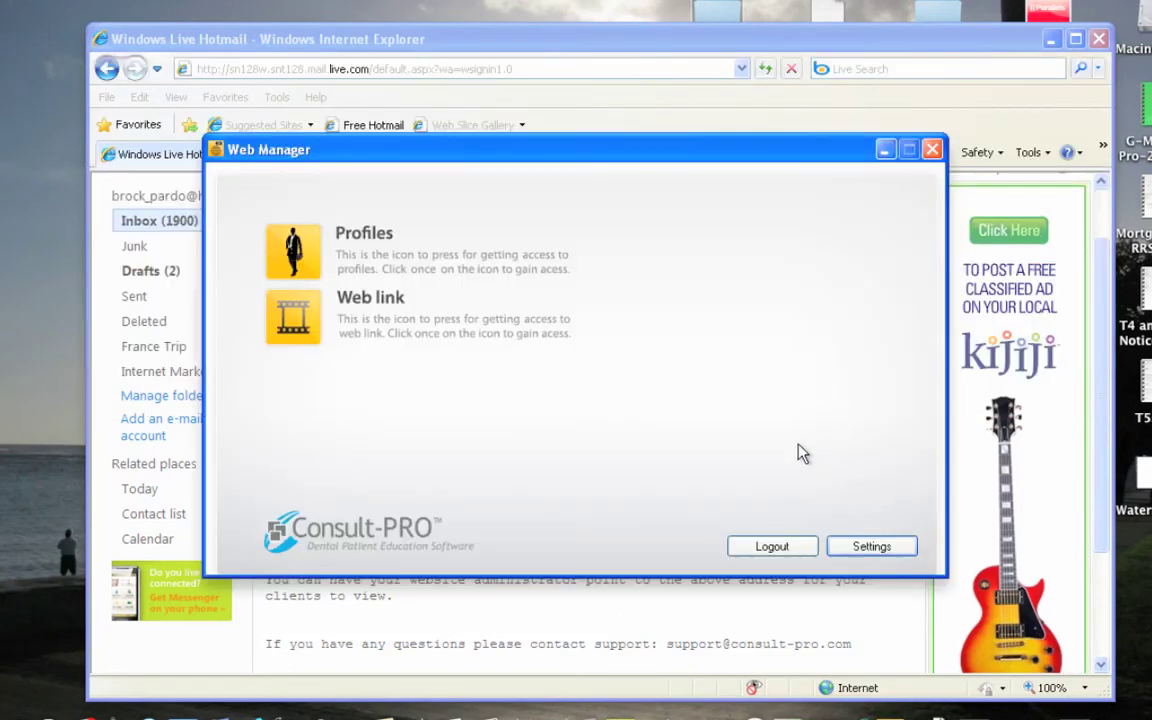
{"action": "left_click", "coordinate": [773, 548]}
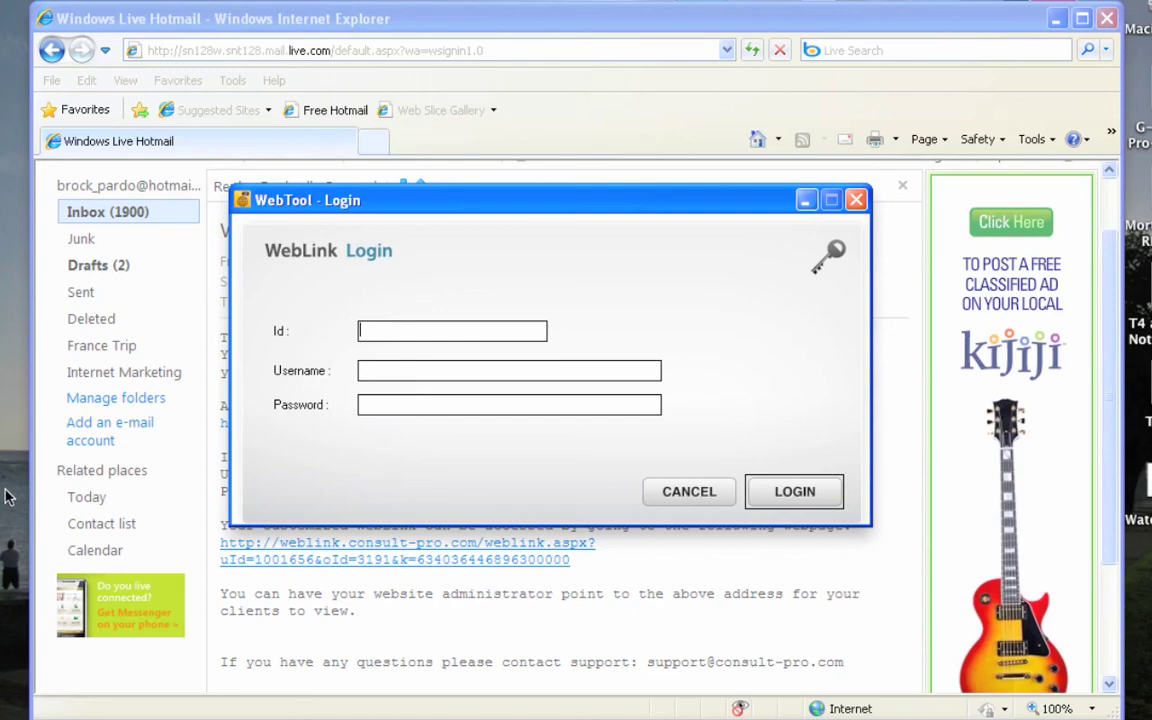
{"action": "left_click", "coordinate": [77, 697]}
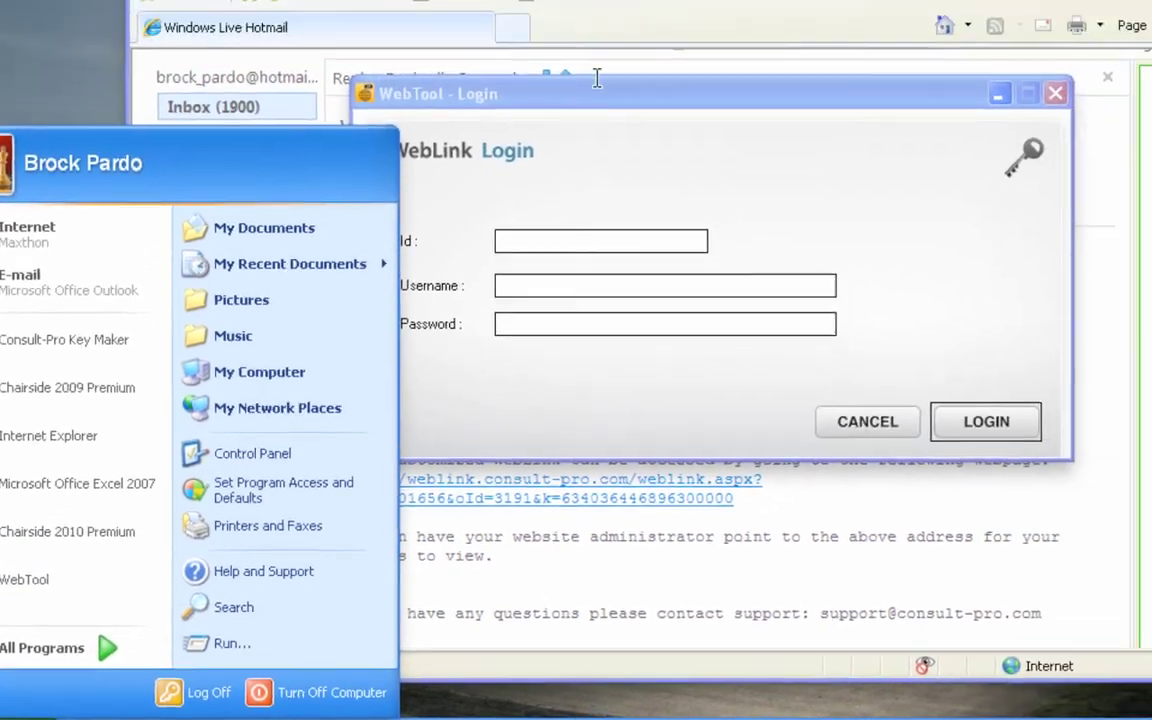
{"action": "left_click", "coordinate": [739, 1]}
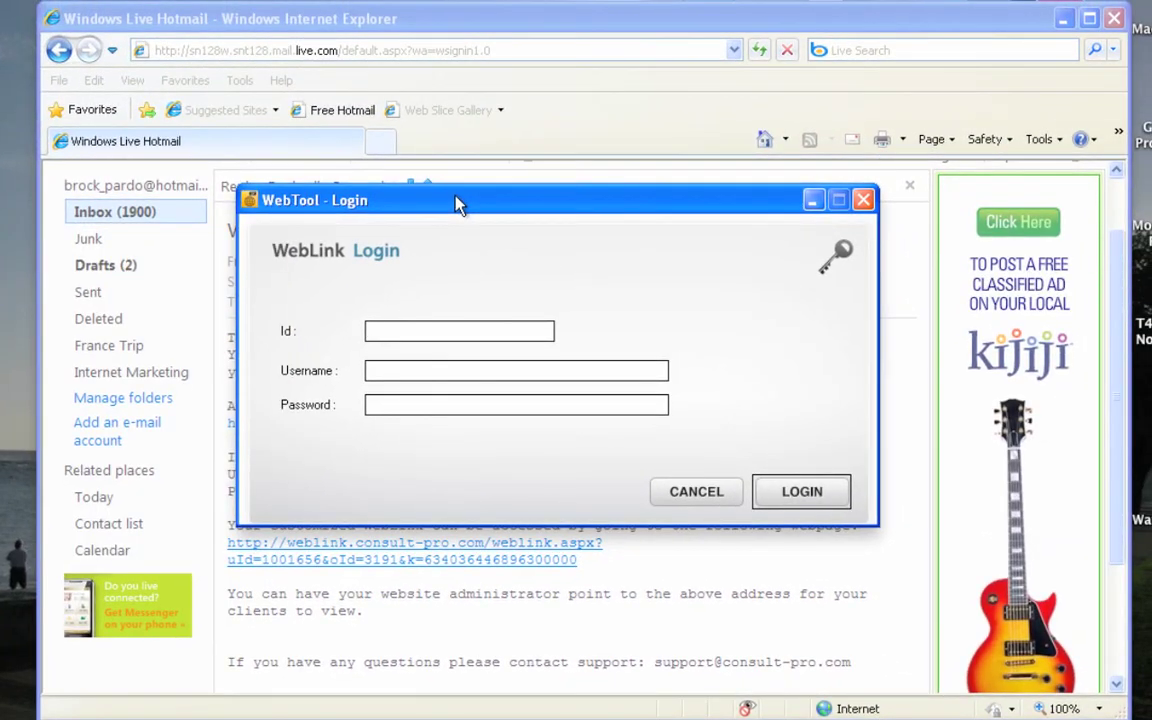